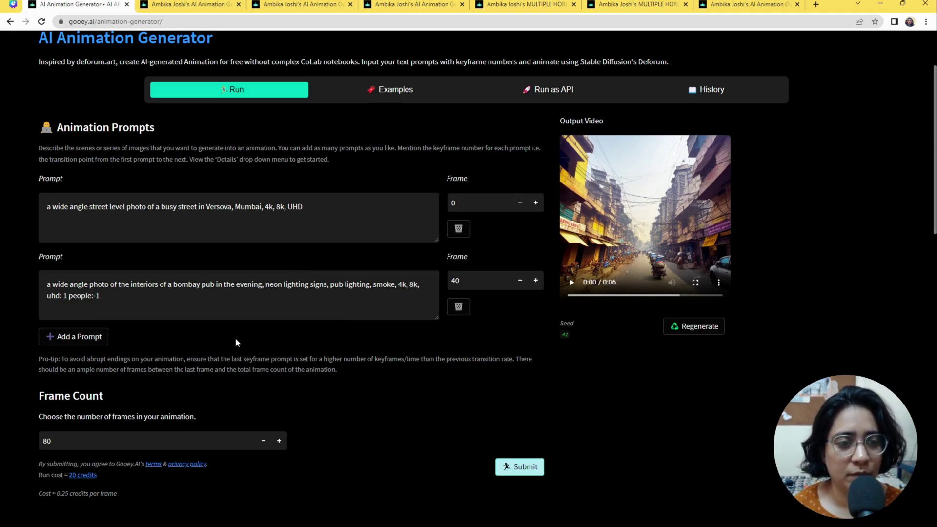
- Examine the two animation prompts, their keyframe numbers and the total frame count
drag(288, 221, 3, 224)
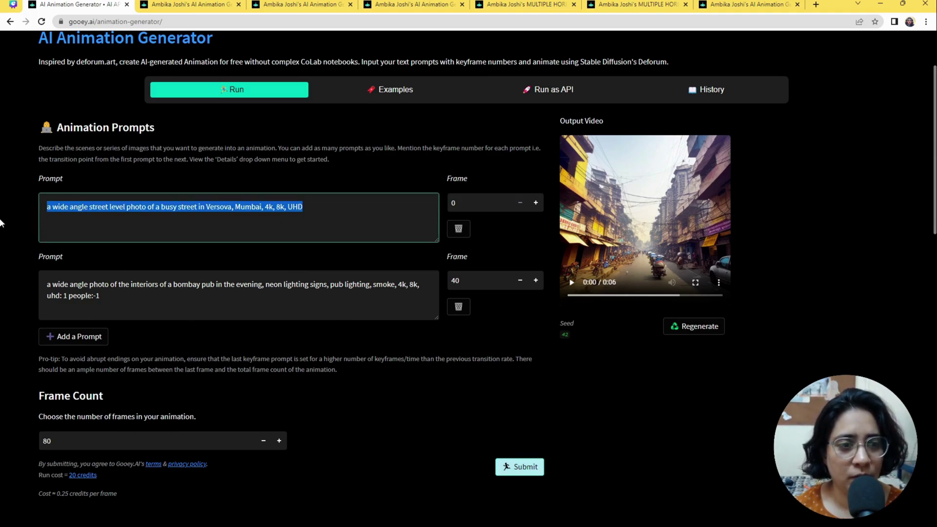
click(463, 202)
click(479, 280)
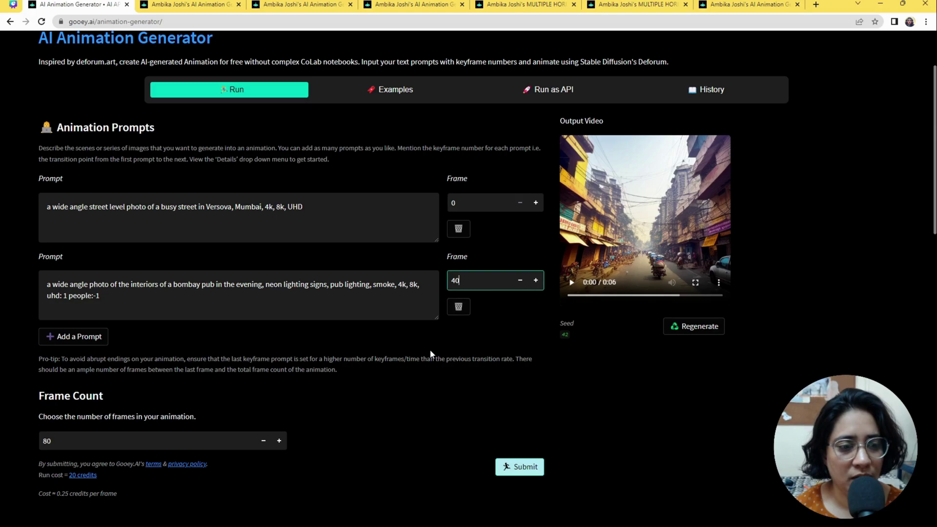
scroll(431, 353, down, 2)
click(49, 242)
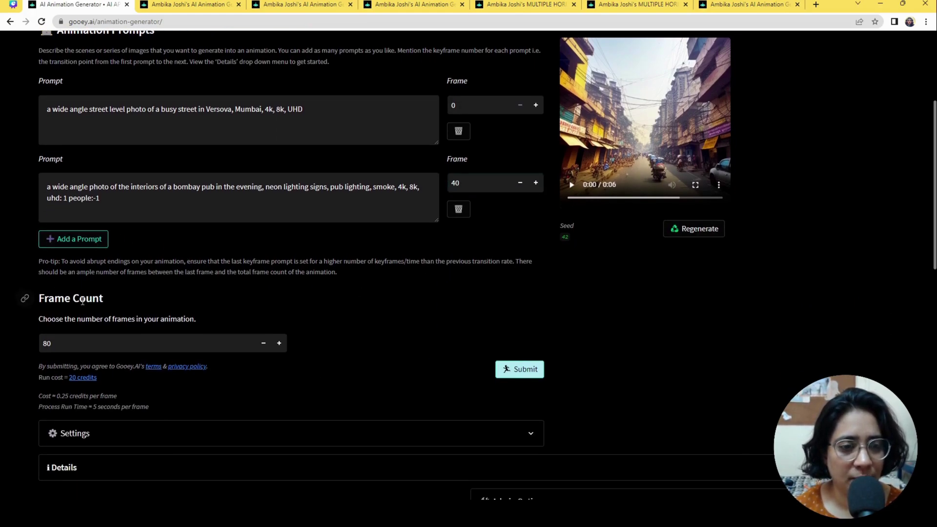
scroll(196, 273, down, 1)
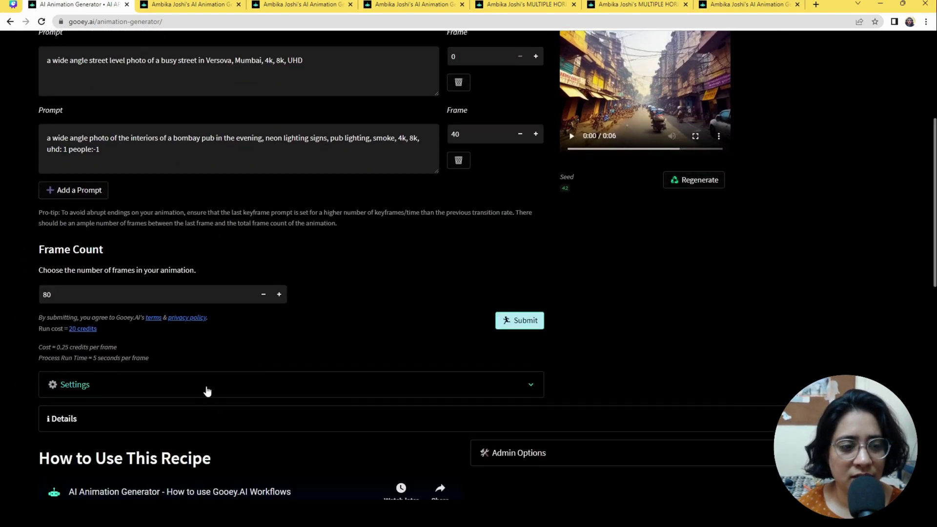
- Expand the animation settings and examine the animation mode, zoom, pan and FPS options
click(208, 388)
scroll(233, 364, down, 5)
scroll(147, 400, down, 4)
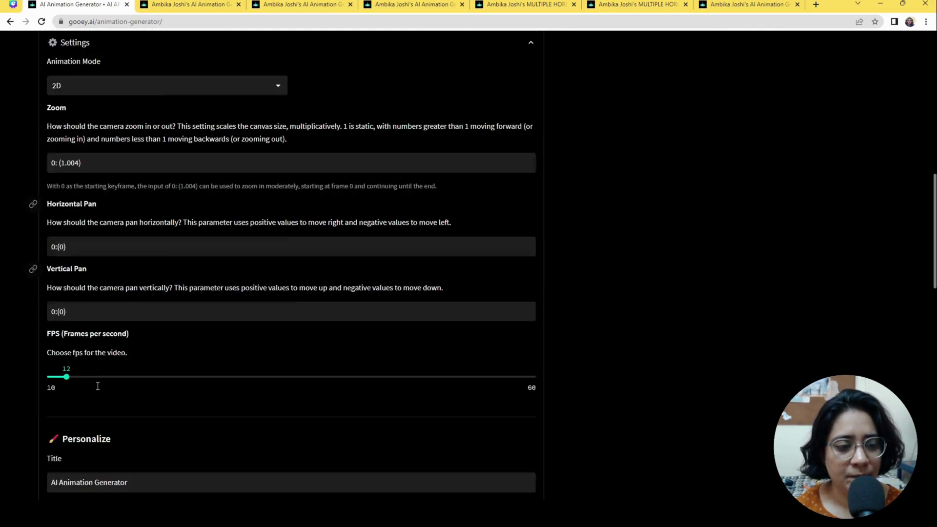
scroll(137, 425, up, 15)
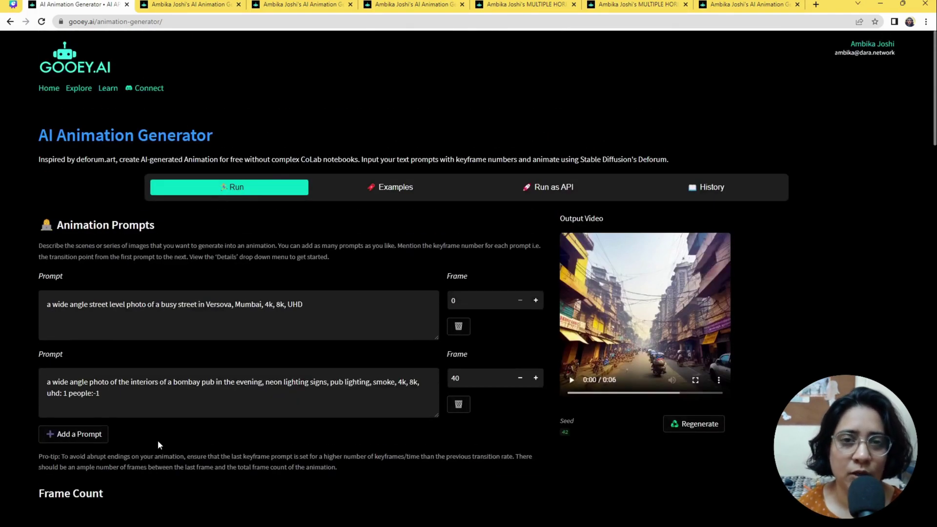
- Review how the prompts and frame count relate to the zoom, pan and FPS settings, including the title and notes fields
scroll(160, 437, down, 4)
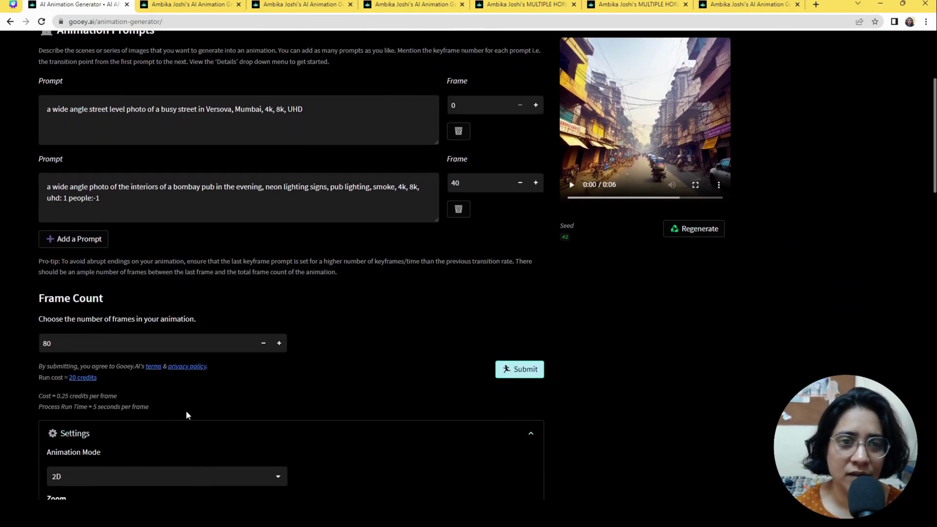
scroll(186, 414, down, 4)
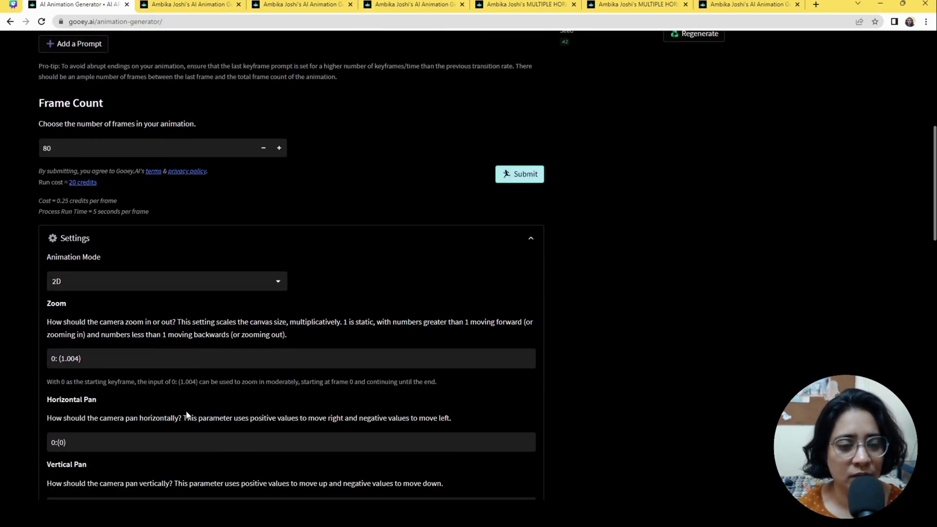
scroll(186, 414, down, 1)
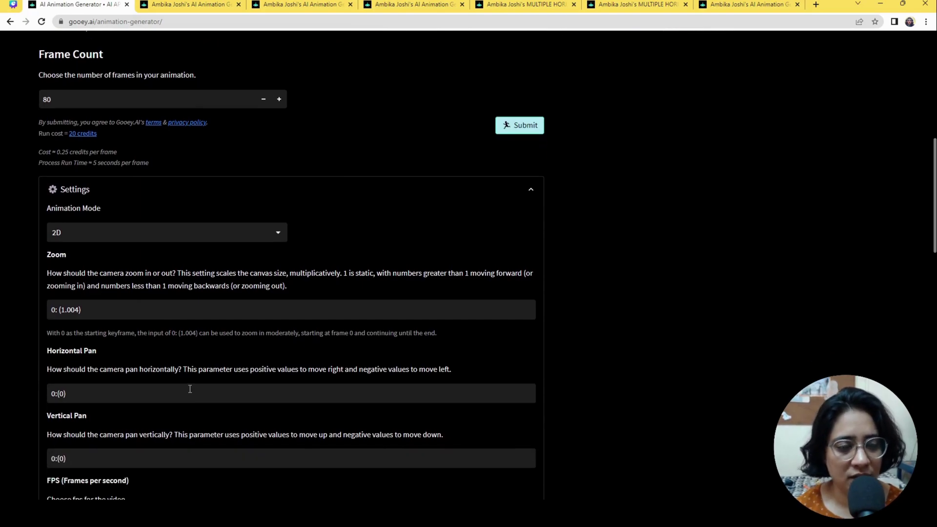
scroll(189, 389, up, 6)
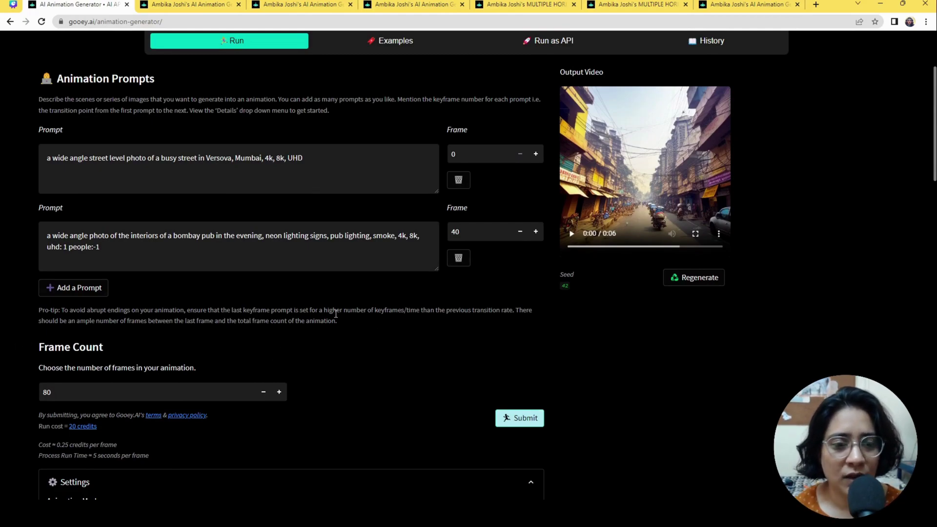
scroll(336, 314, down, 6)
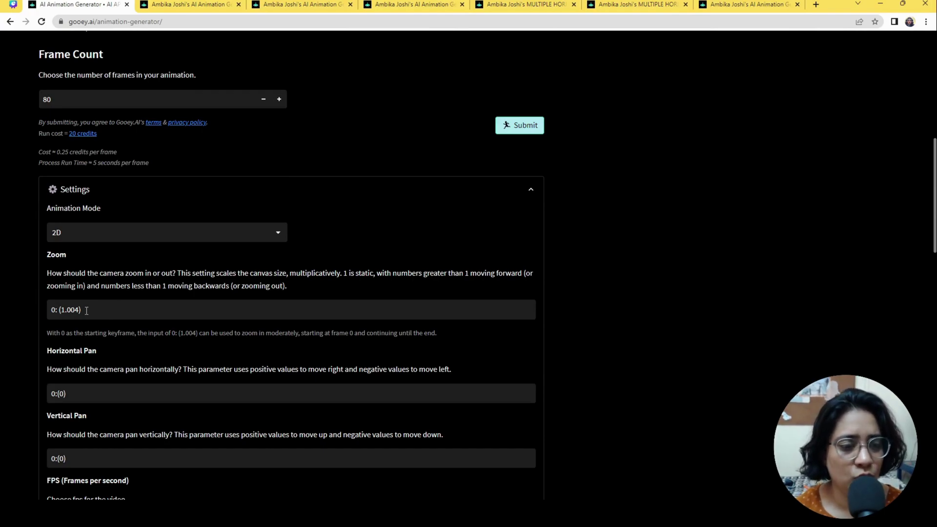
scroll(90, 283, down, 3)
scroll(98, 424, down, 3)
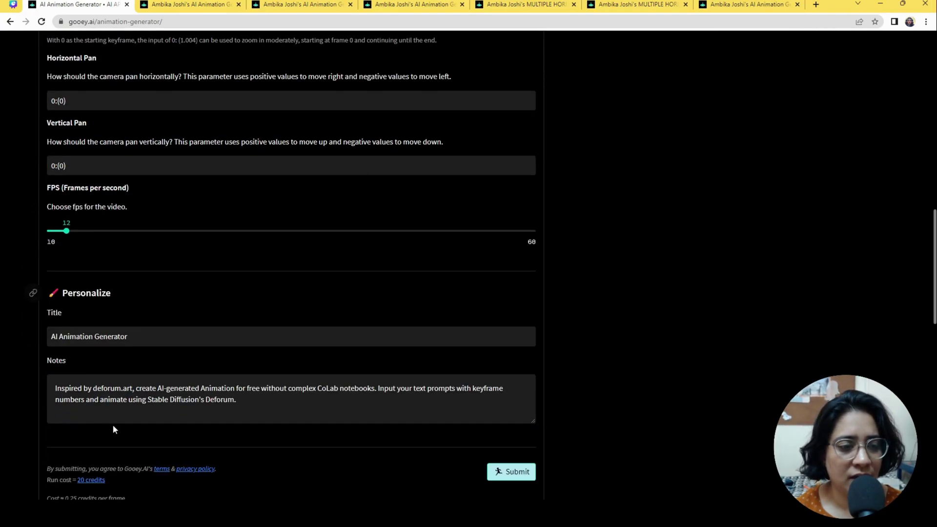
scroll(113, 425, up, 12)
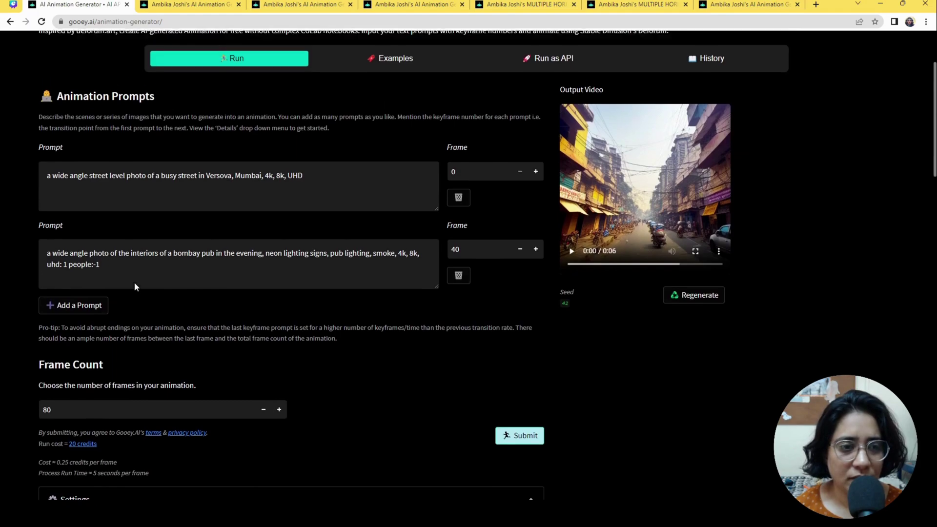
scroll(136, 287, up, 1)
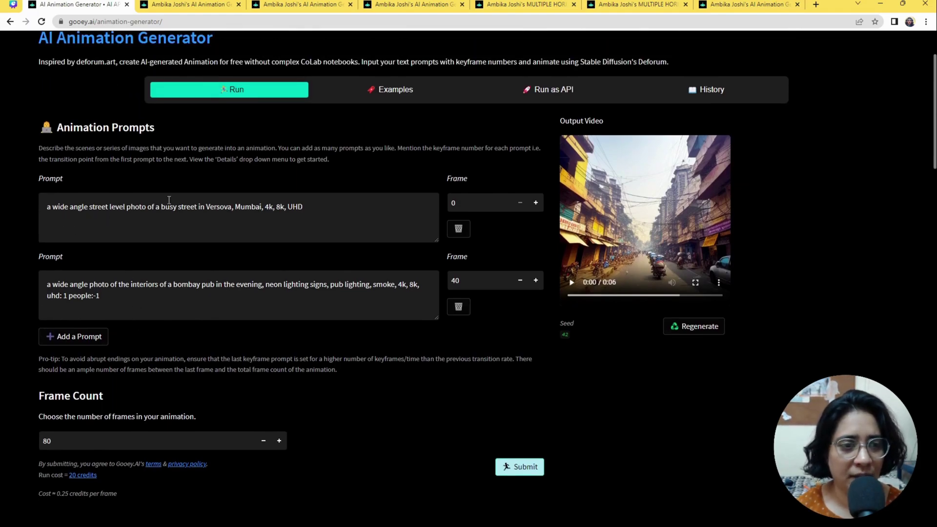
- Read through the wording of the Versova street prompt and the Bombay pub interior prompt
drag(42, 212, 317, 205)
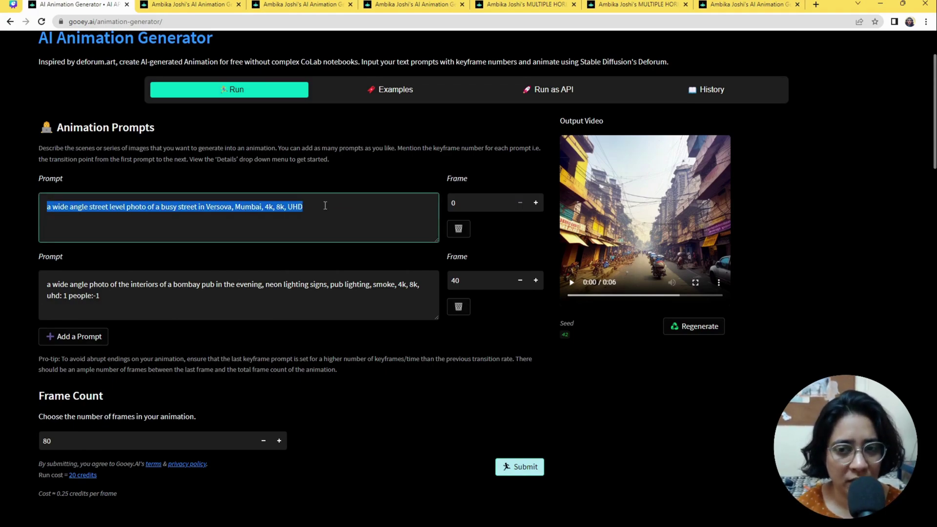
click(168, 298)
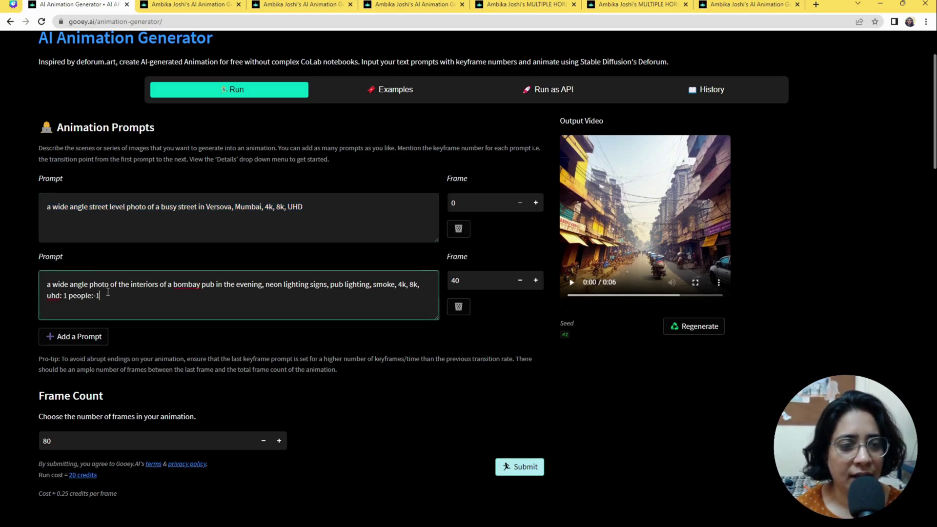
key(ctrl+a)
click(154, 283)
drag(125, 282, 215, 283)
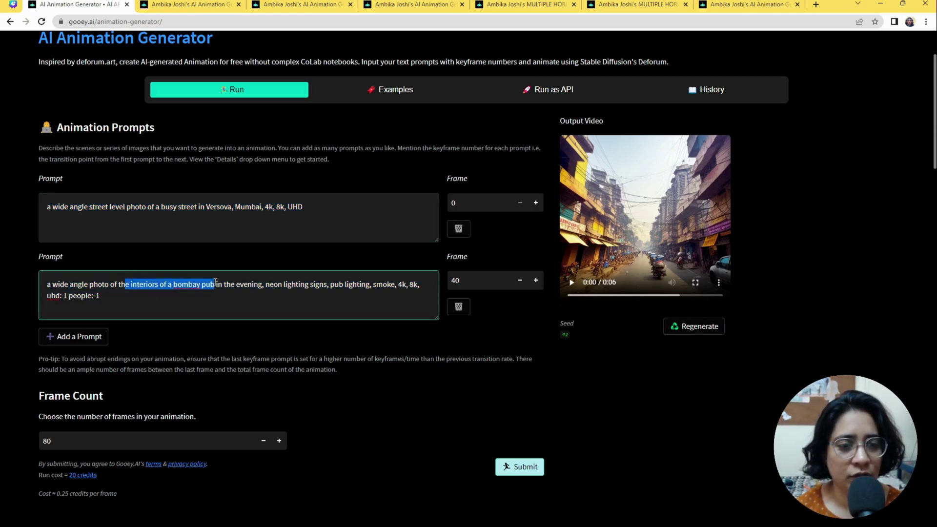
click(290, 284)
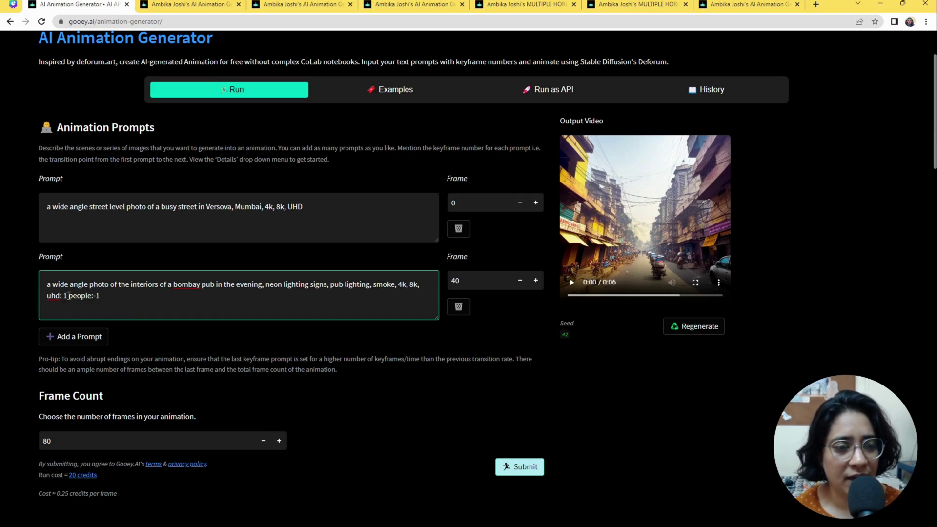
- Examine the positive and negative weights at the end of the pub prompt, highlighting "people:-1"
drag(68, 296, 101, 295)
click(102, 295)
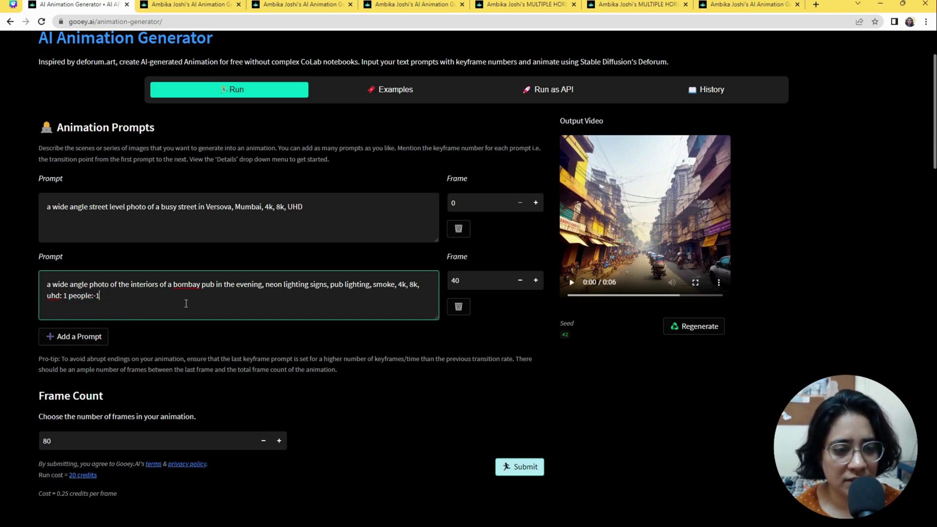
scroll(185, 298, down, 4)
scroll(180, 401, down, 1)
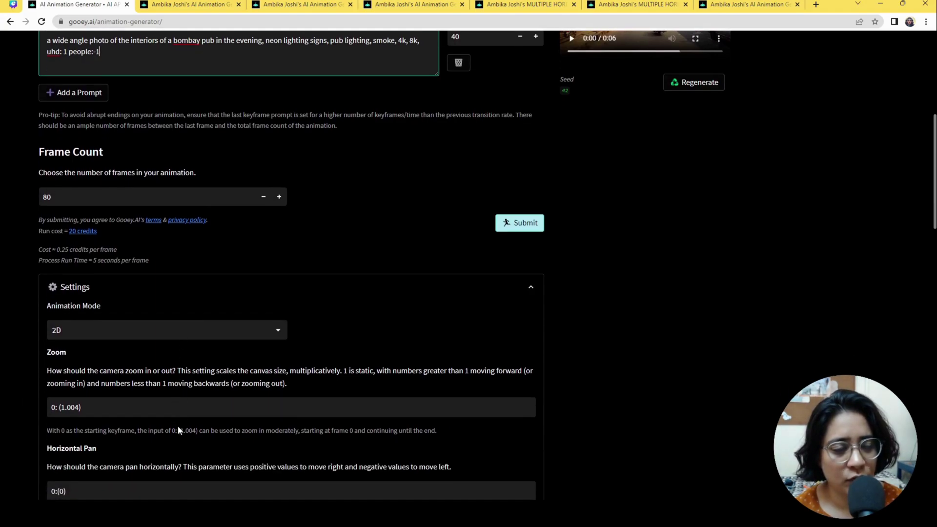
scroll(177, 426, up, 5)
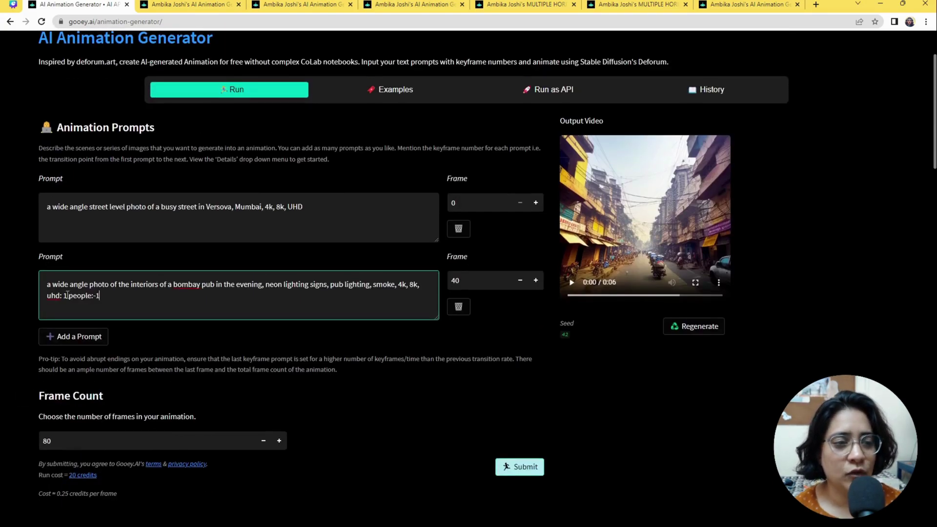
mouse_move(60, 295)
mouse_down()
mouse_move(46, 284)
mouse_move(56, 296)
mouse_up()
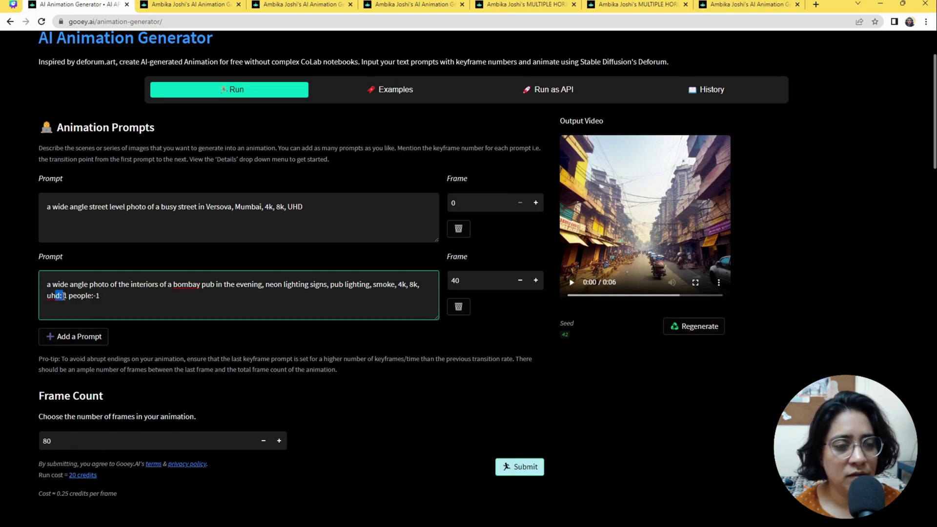
click(74, 296)
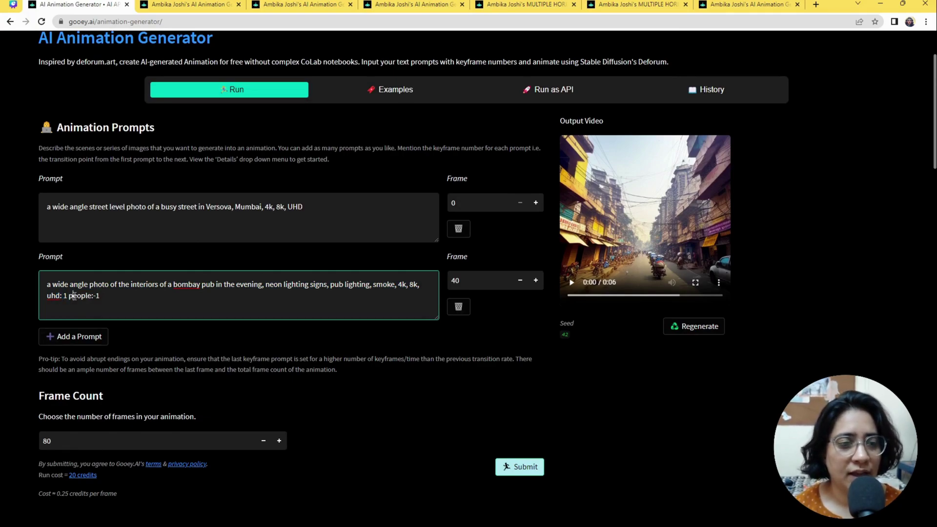
drag(101, 295, 69, 293)
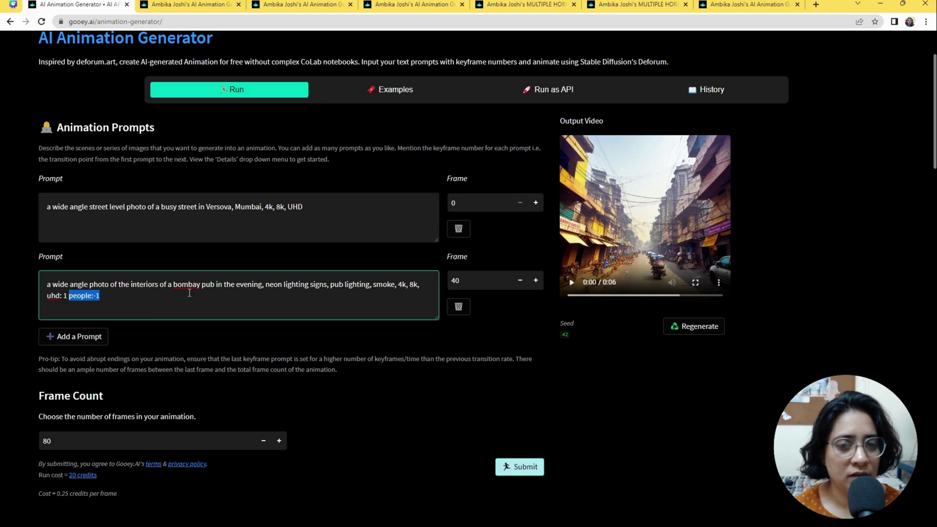
click(100, 297)
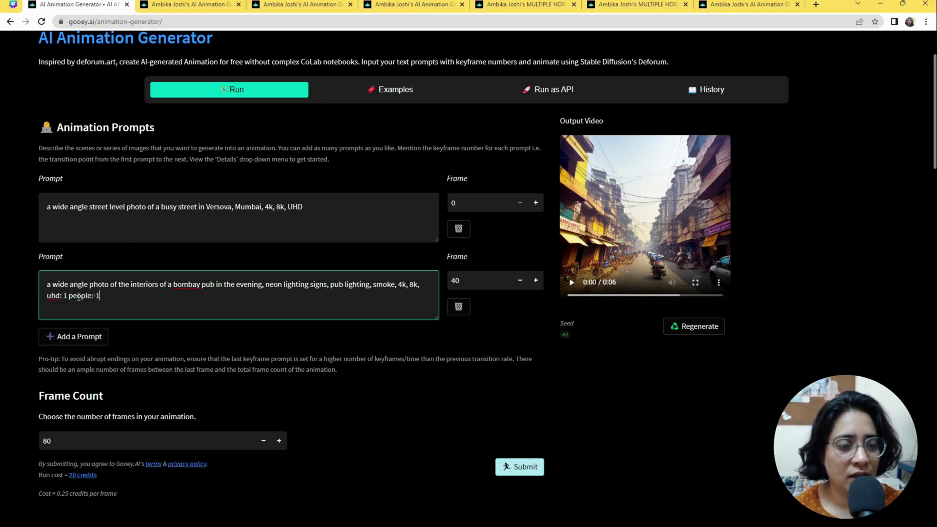
double_click(76, 295)
drag(100, 296, 70, 297)
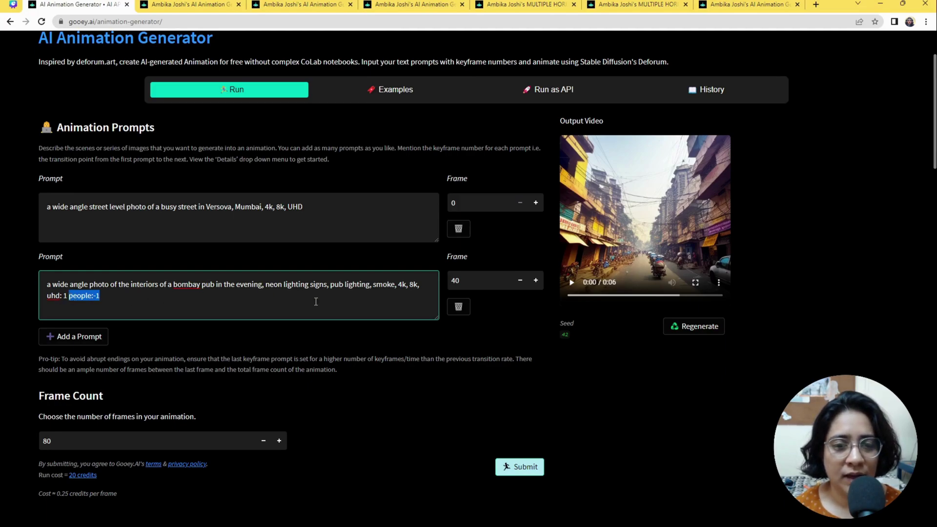
click(624, 397)
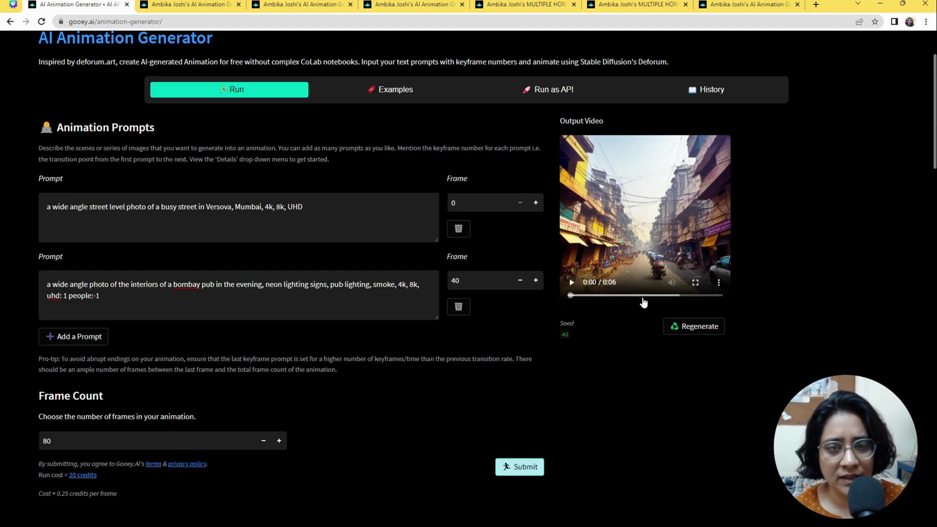
- Play the street-to-pub output video and check it against the frame count and camera settings
click(573, 283)
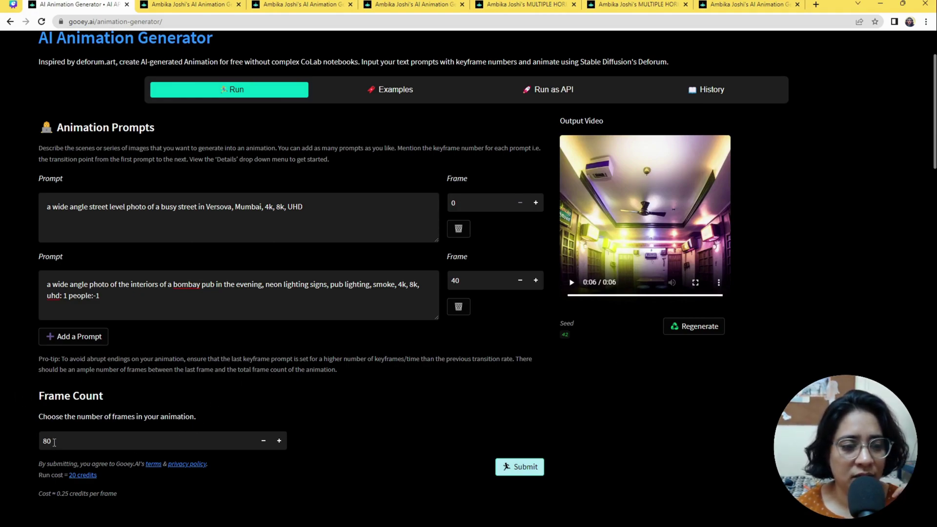
scroll(371, 408, down, 9)
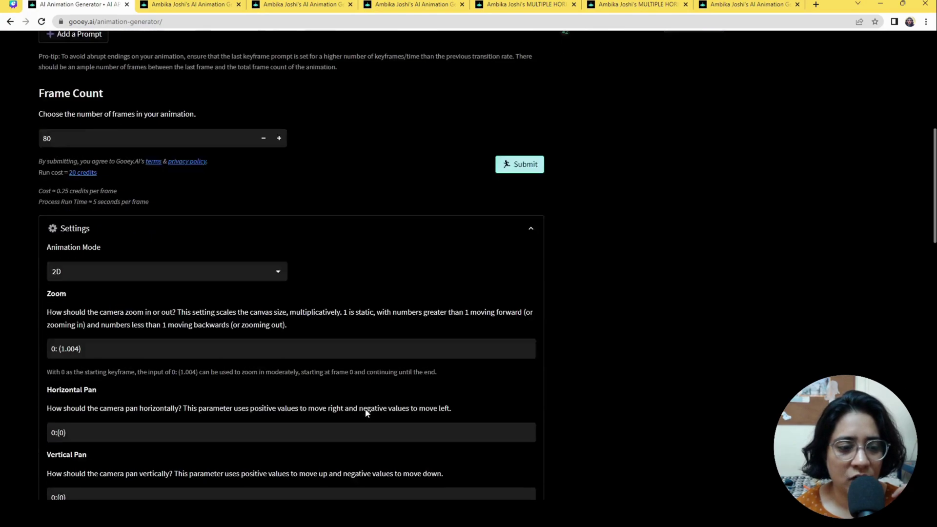
scroll(364, 413, up, 4)
scroll(364, 409, up, 4)
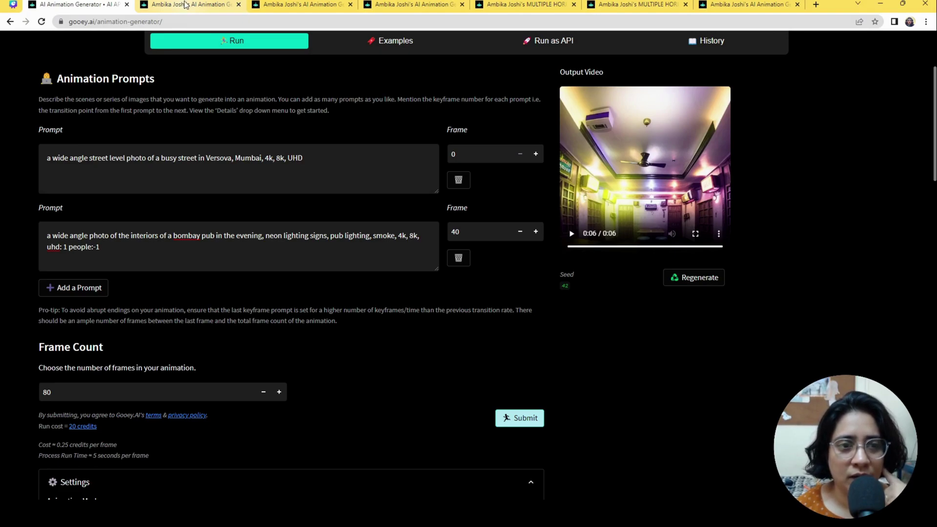
- Switch to the saved run with only the Versova street prompt and examine its animation mode, zoom setting and output video
click(157, 7)
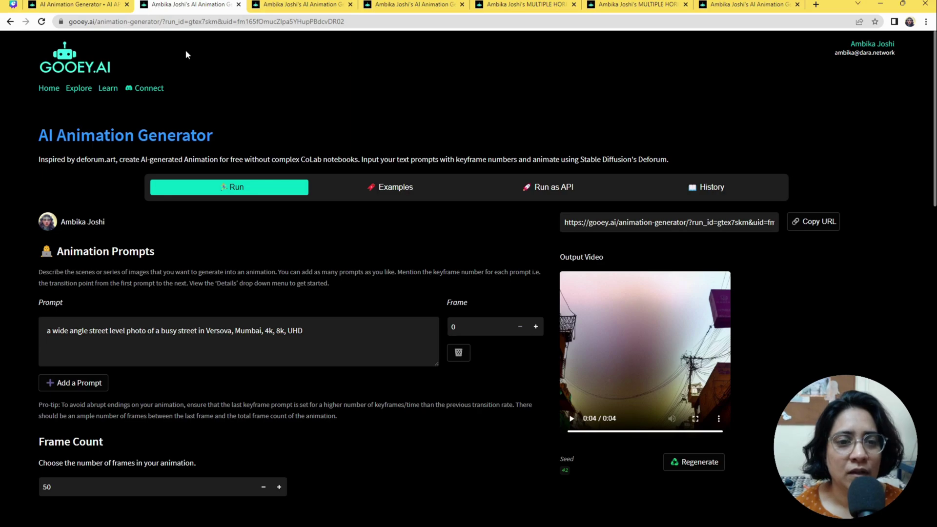
scroll(323, 291, down, 5)
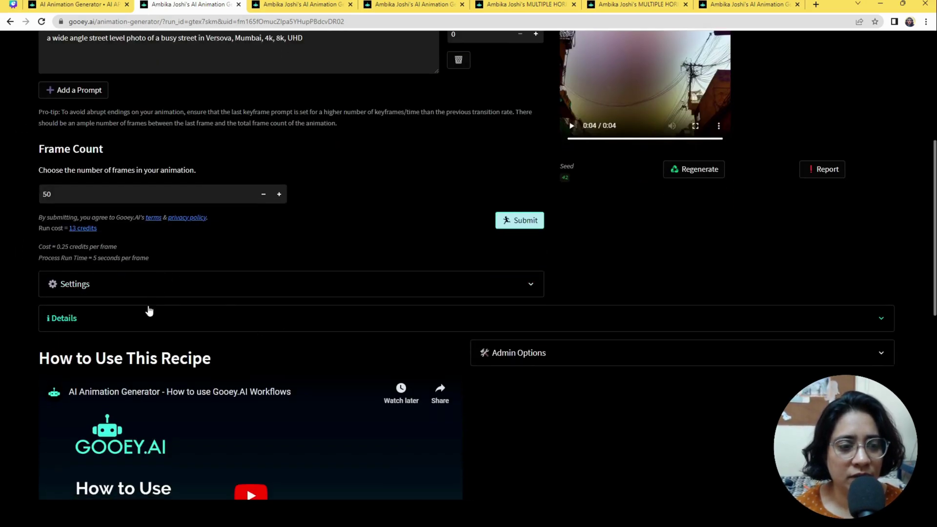
click(159, 289)
scroll(156, 288, down, 1)
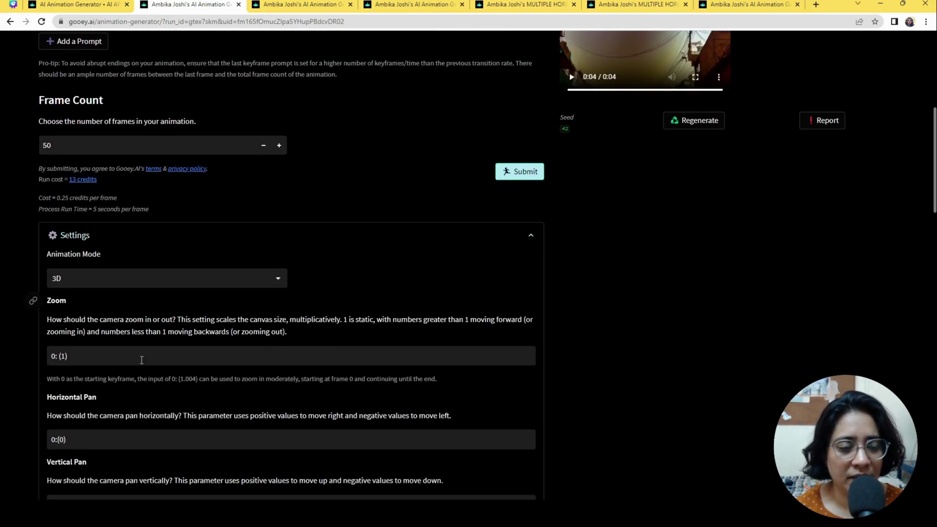
click(61, 356)
scroll(138, 330, up, 5)
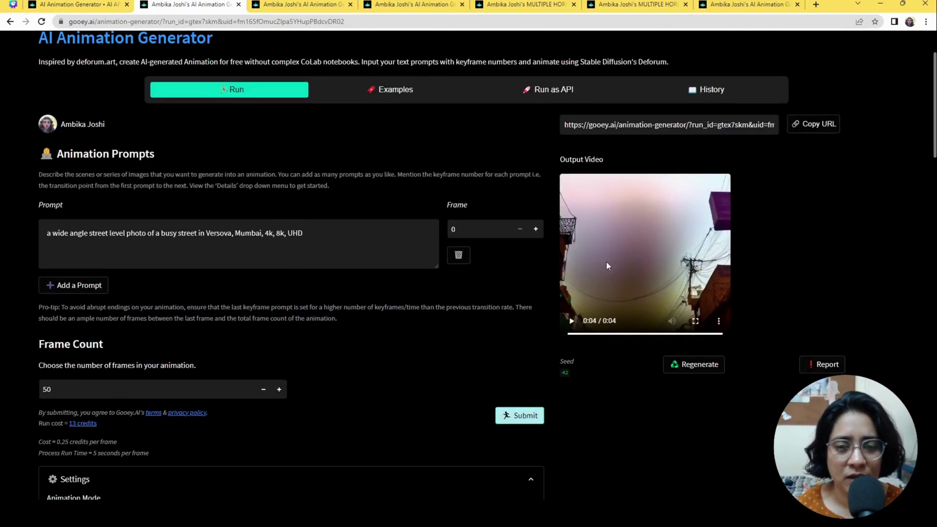
click(606, 246)
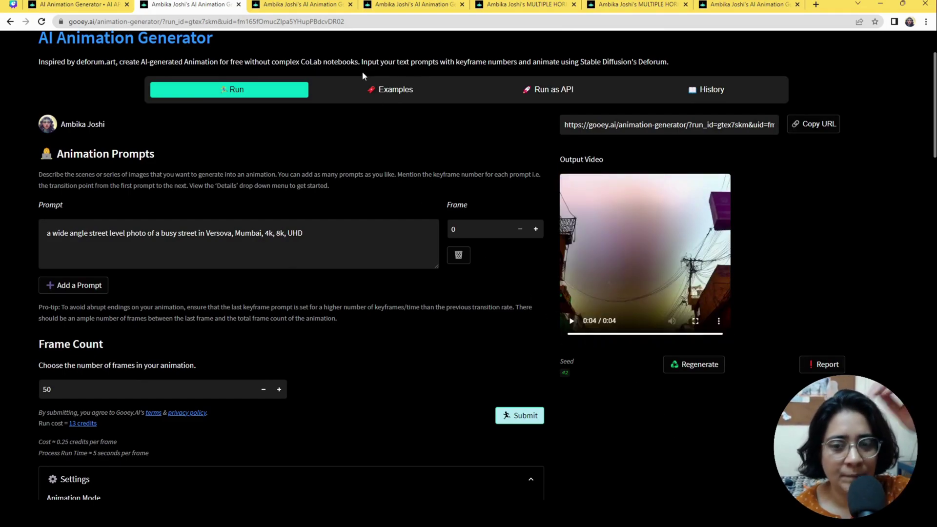
- Look through the other saved runs and open the one combining the Versova street, flying birds and New York street prompts
click(306, 5)
scroll(564, 256, up, 5)
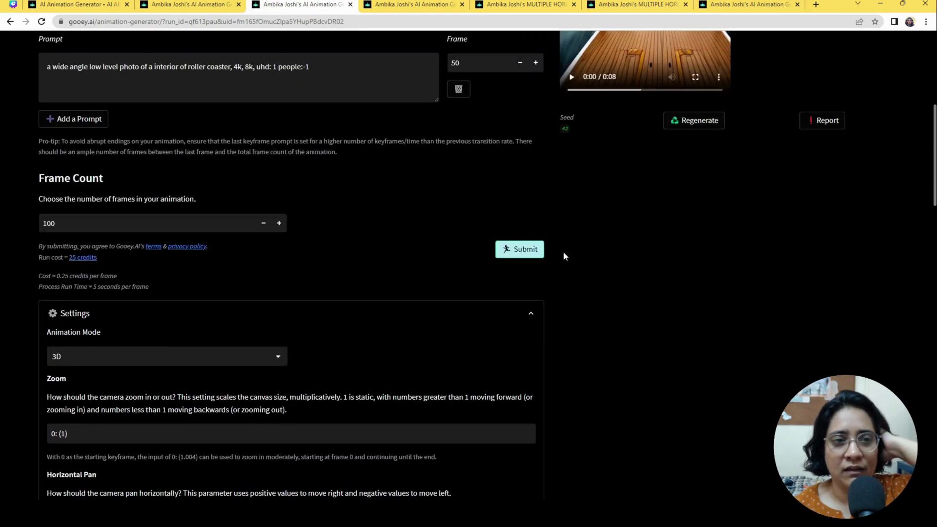
scroll(563, 250, up, 3)
click(412, 5)
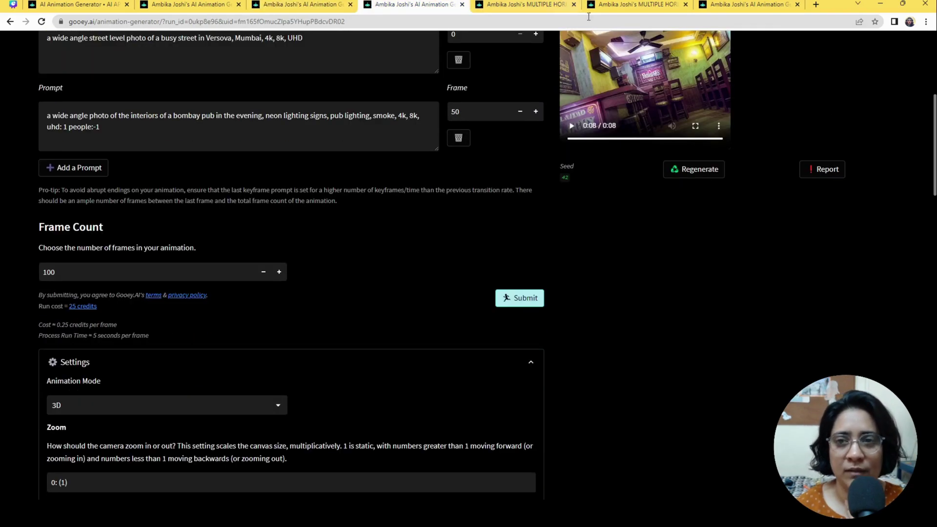
click(527, 4)
click(634, 5)
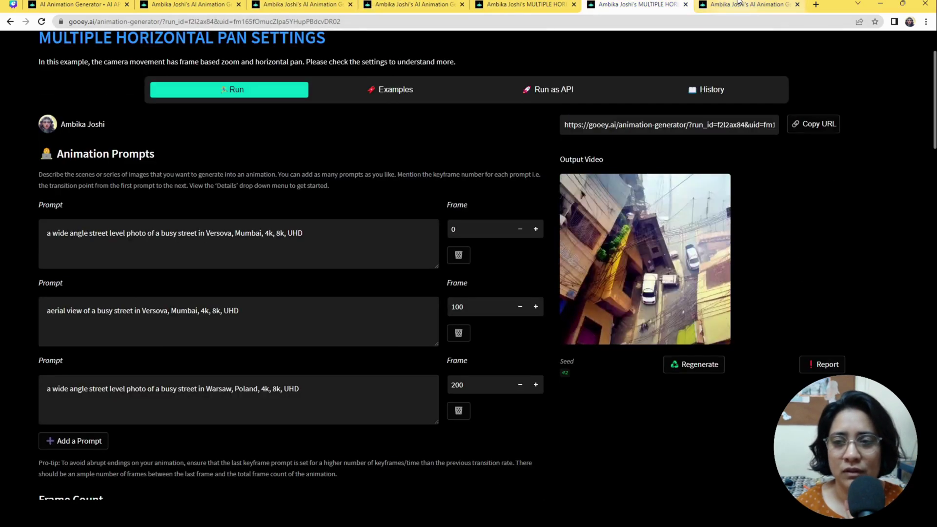
click(739, 3)
scroll(583, 293, up, 3)
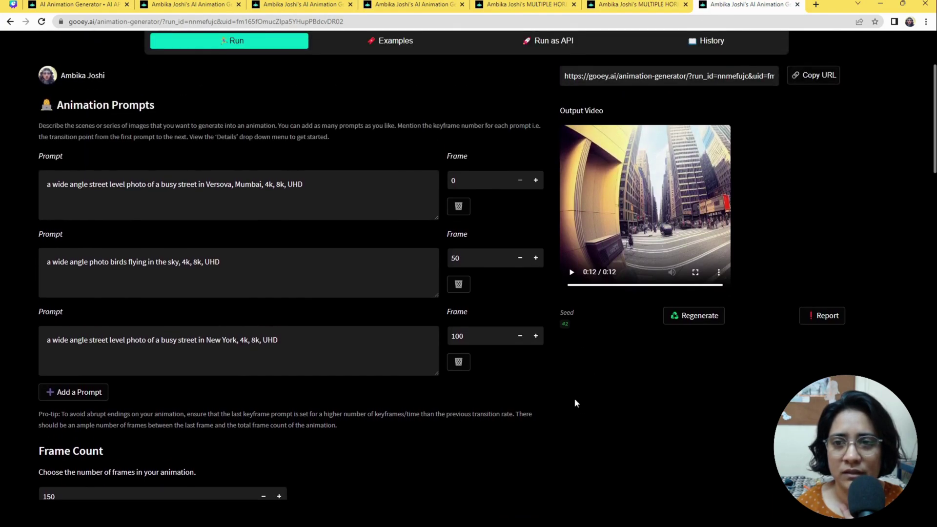
scroll(385, 366, up, 1)
- Examine the camera settings of the Versova-birds-New York run, highlighting the zoom value and the full vertical pan keyframe string
scroll(169, 259, down, 9)
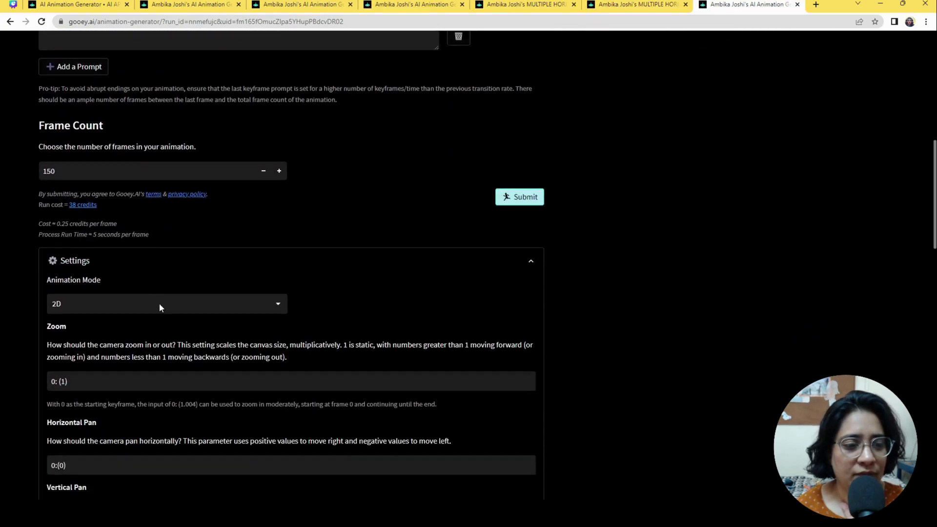
click(71, 318)
drag(72, 319, 40, 322)
scroll(190, 371, down, 2)
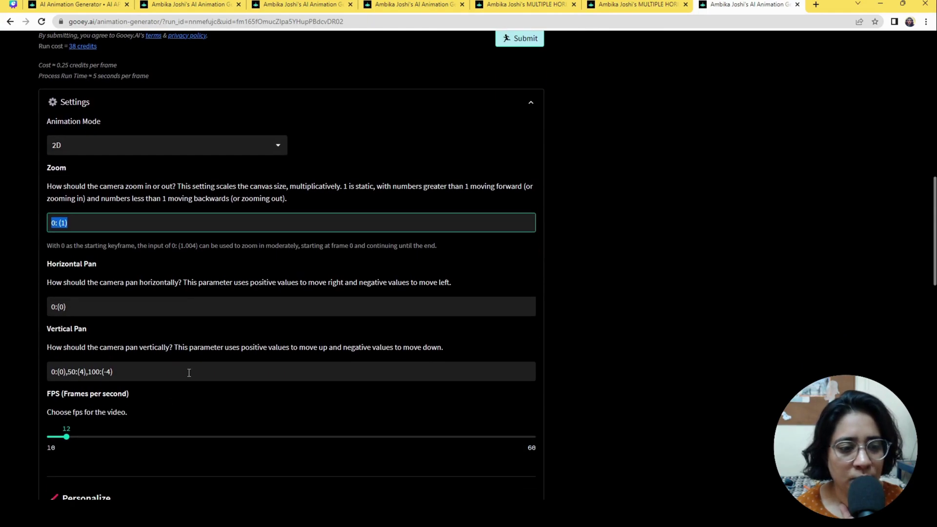
click(126, 367)
drag(113, 367, 27, 368)
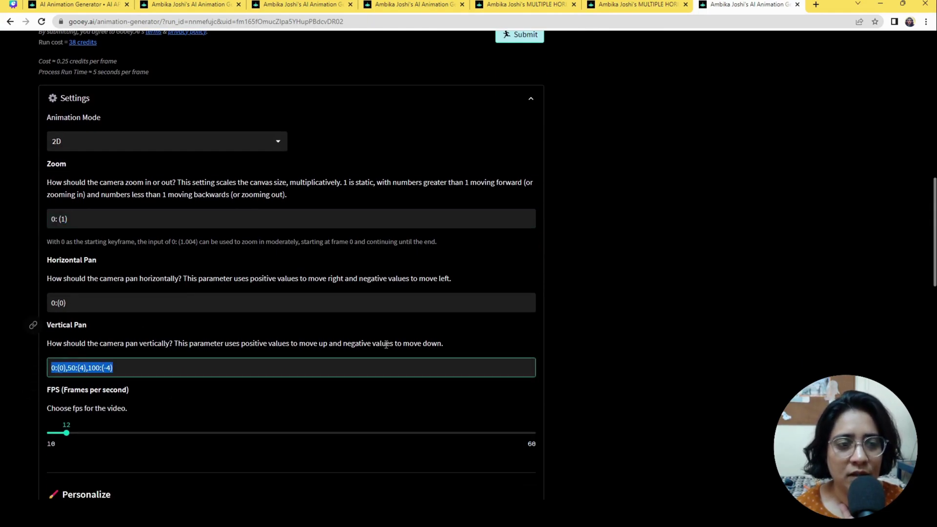
- Start the output video briefly and read through the Versova street, flying birds and New York street prompts
scroll(393, 342, up, 4)
scroll(393, 347, up, 5)
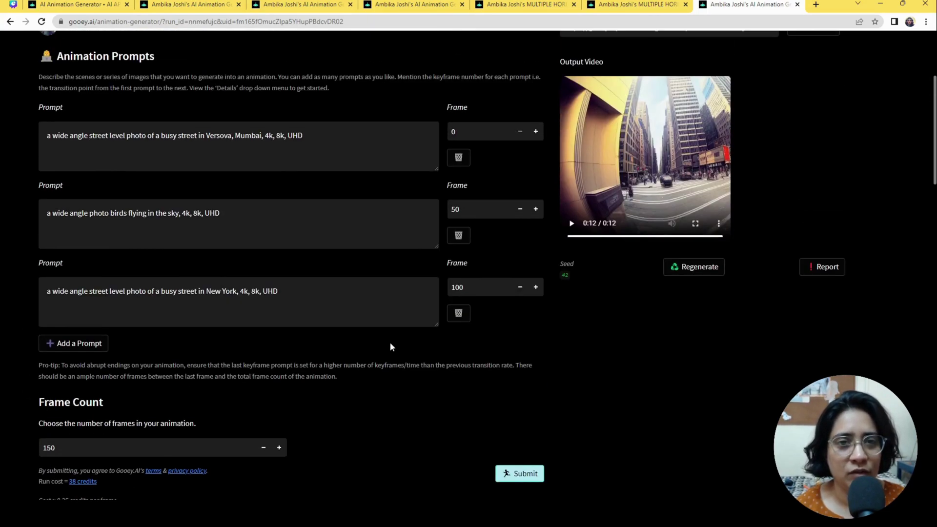
click(571, 226)
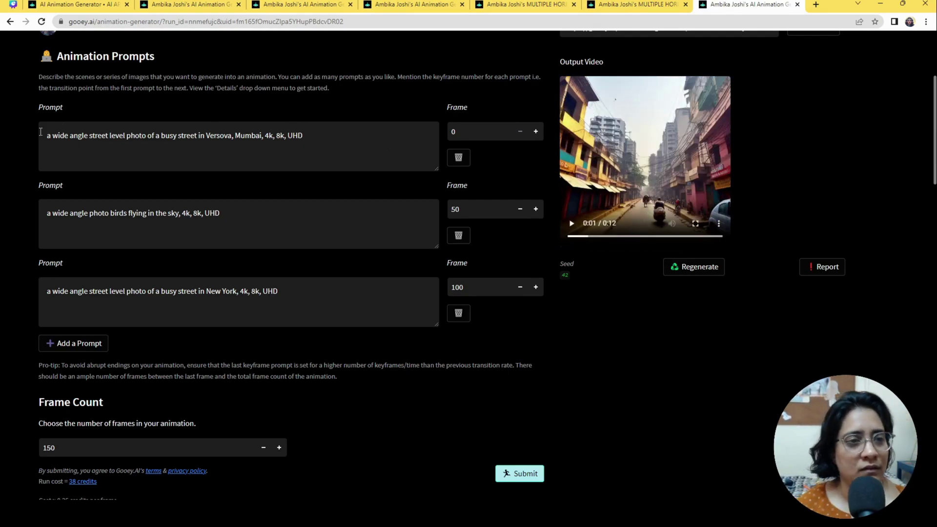
drag(46, 135, 328, 124)
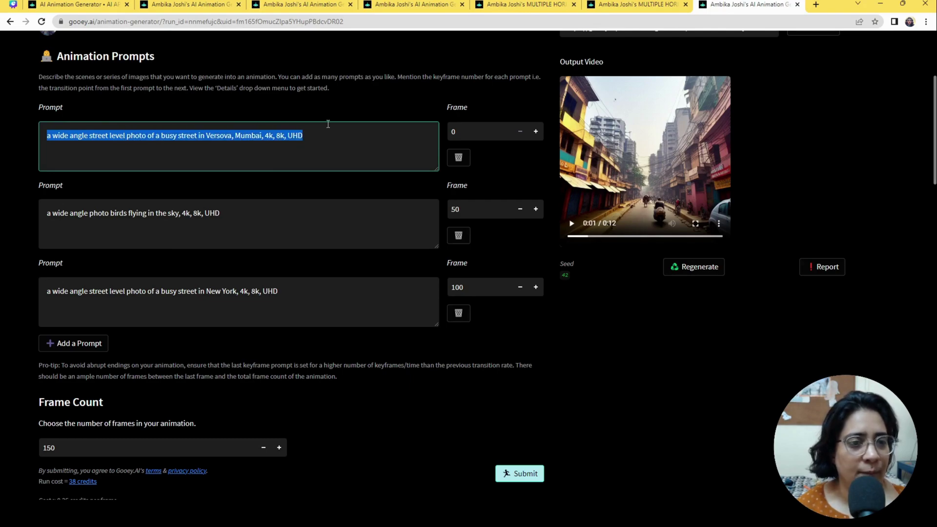
drag(239, 213, 47, 213)
click(111, 215)
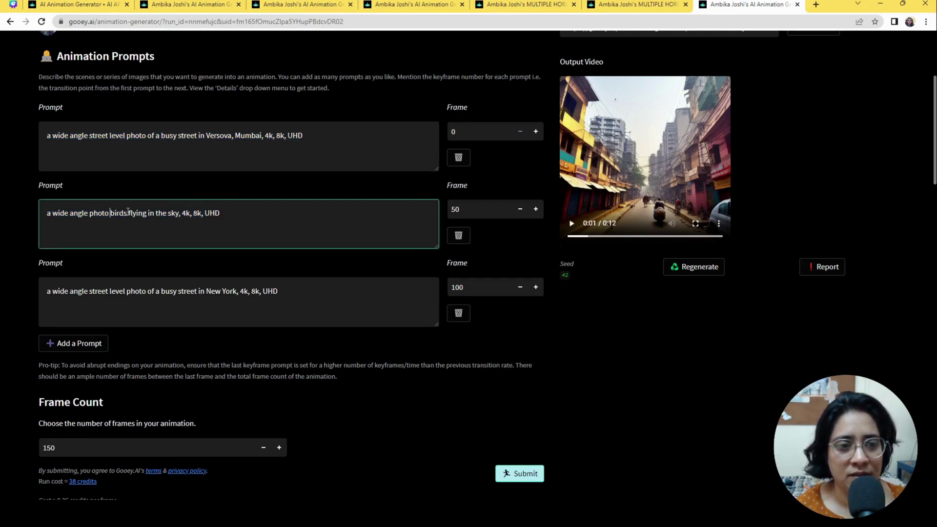
scroll(248, 216, down, 2)
drag(44, 193, 286, 189)
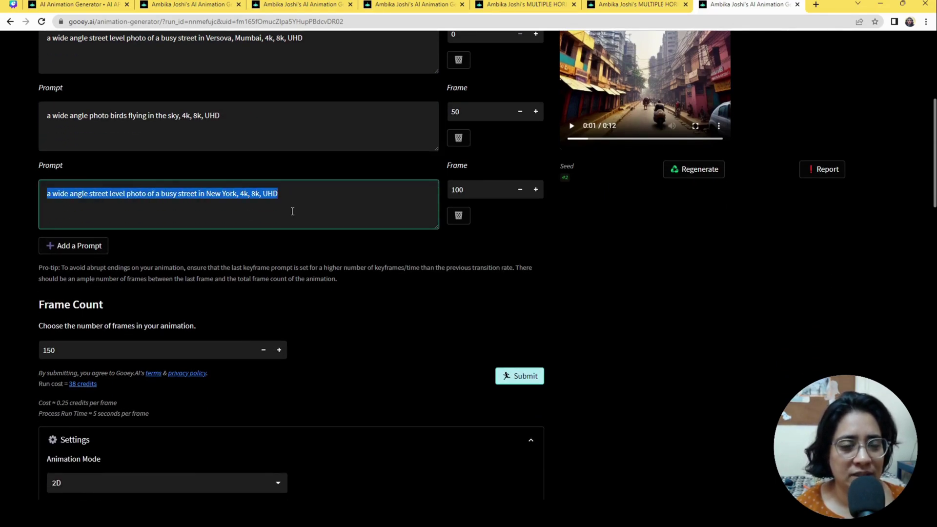
click(301, 195)
- Review the frame count, animation mode, zoom and pan settings of the Versova-birds-New York run
scroll(297, 243, down, 4)
scroll(113, 276, down, 2)
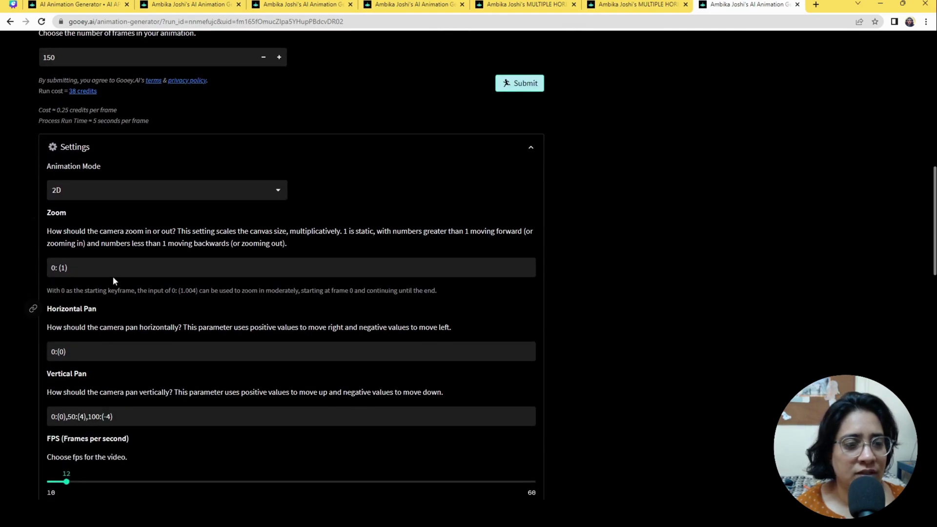
scroll(54, 263, down, 2)
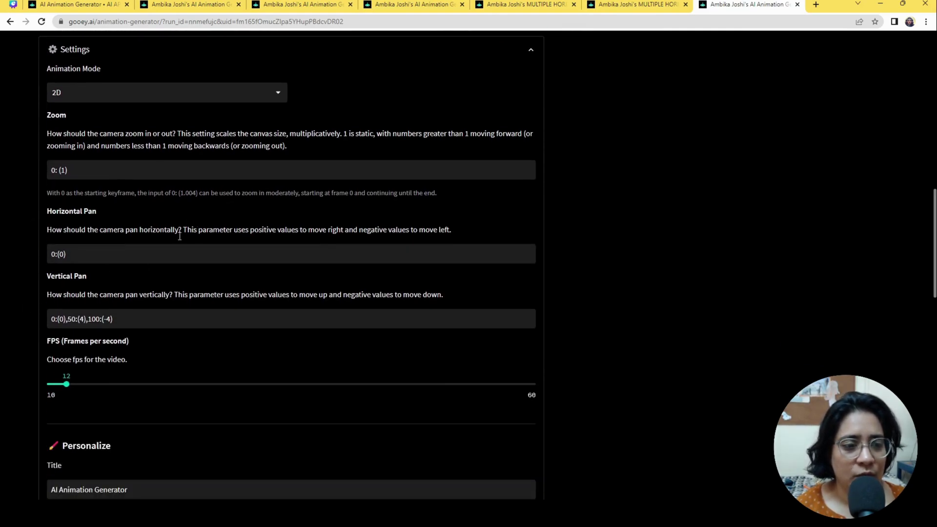
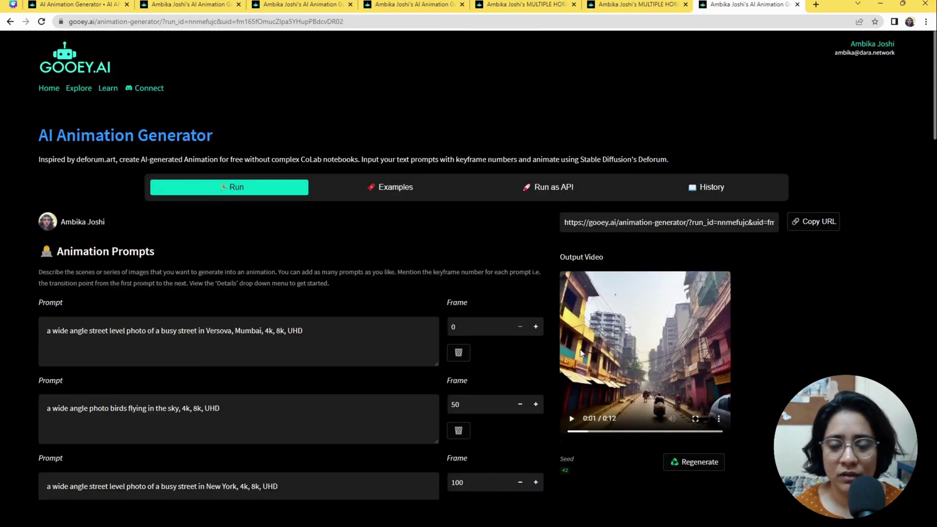
- Play the output video and highlight the vertical pan keyframe "50:(4)" that moves the camera up for the birds
click(587, 364)
scroll(592, 367, down, 5)
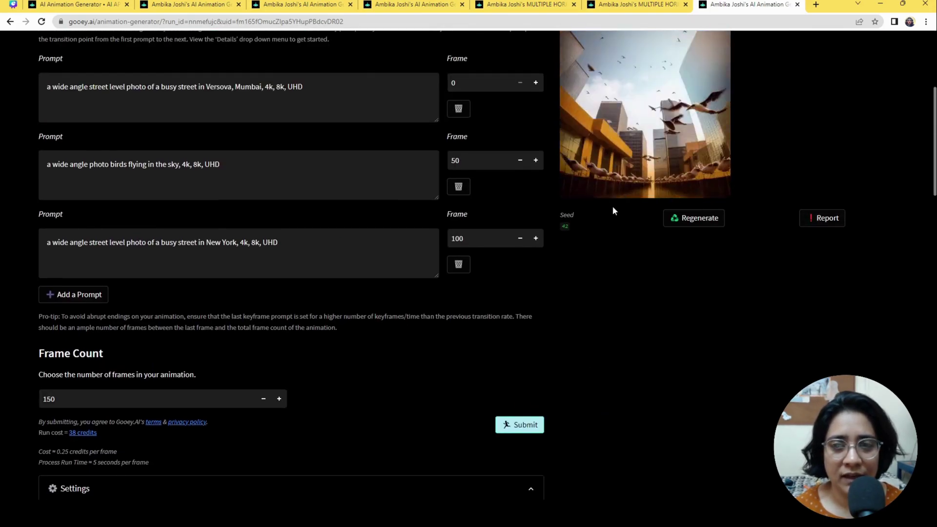
scroll(522, 268, down, 7)
scroll(134, 404, down, 1)
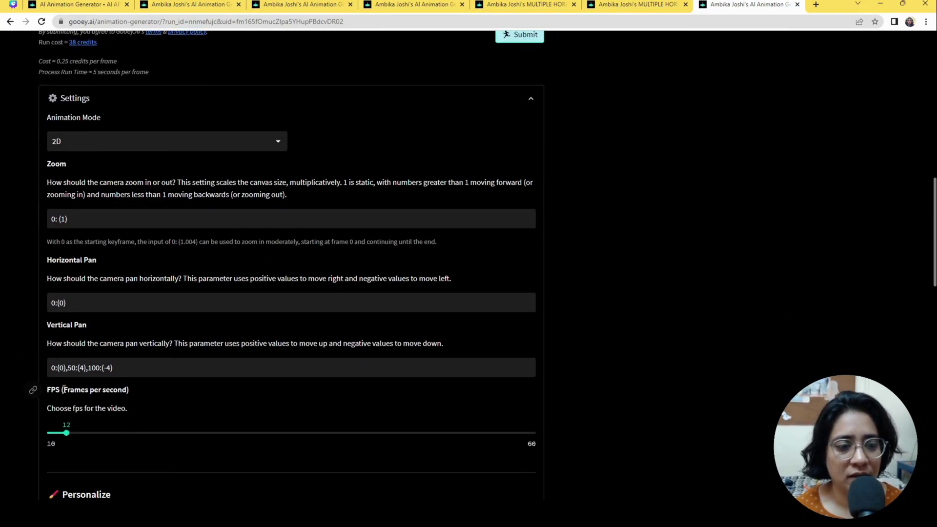
drag(67, 368, 85, 366)
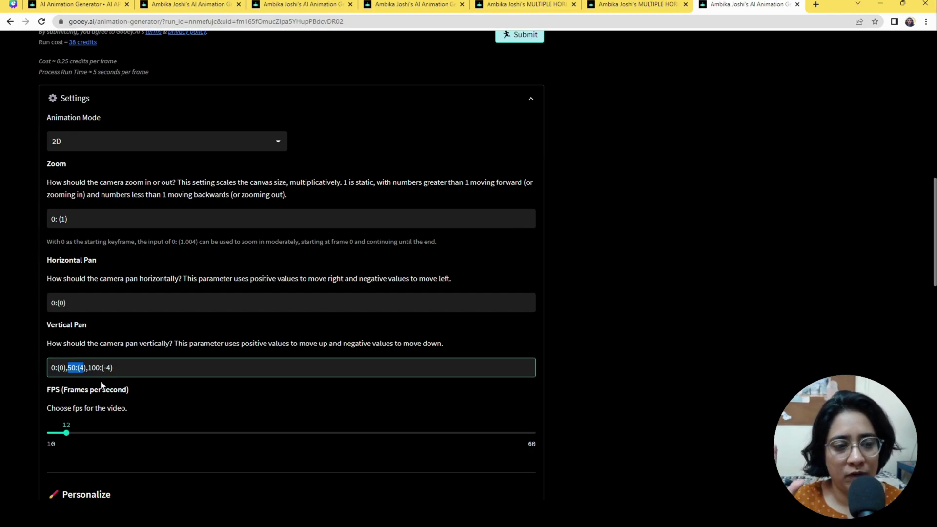
- Highlight the vertical pan keyframe for frame 100 and the New York street prompt it corresponds to
scroll(461, 326, up, 7)
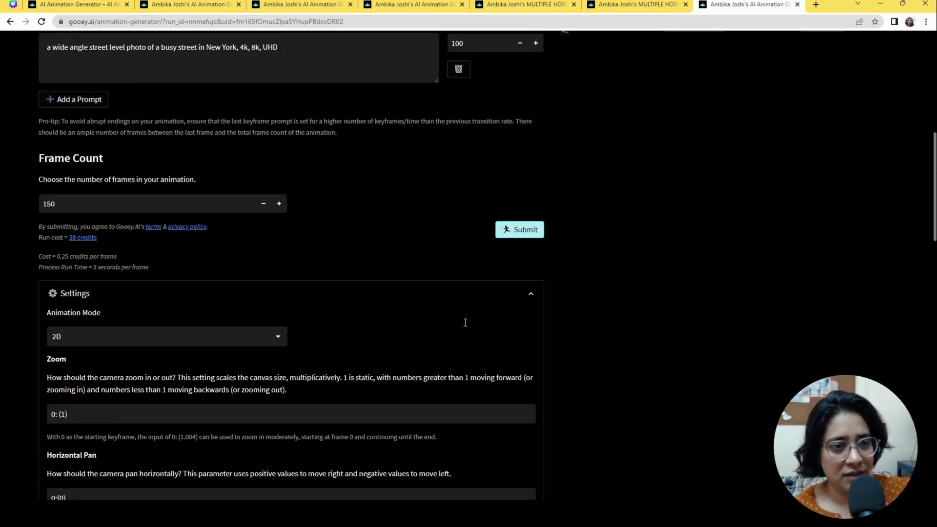
scroll(448, 337, down, 8)
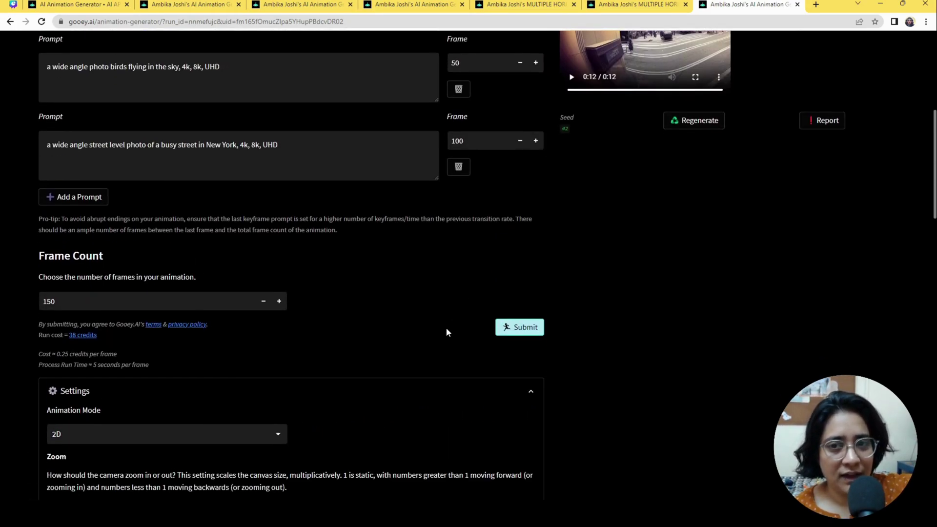
drag(87, 319, 113, 320)
scroll(211, 250, up, 4)
scroll(210, 251, up, 2)
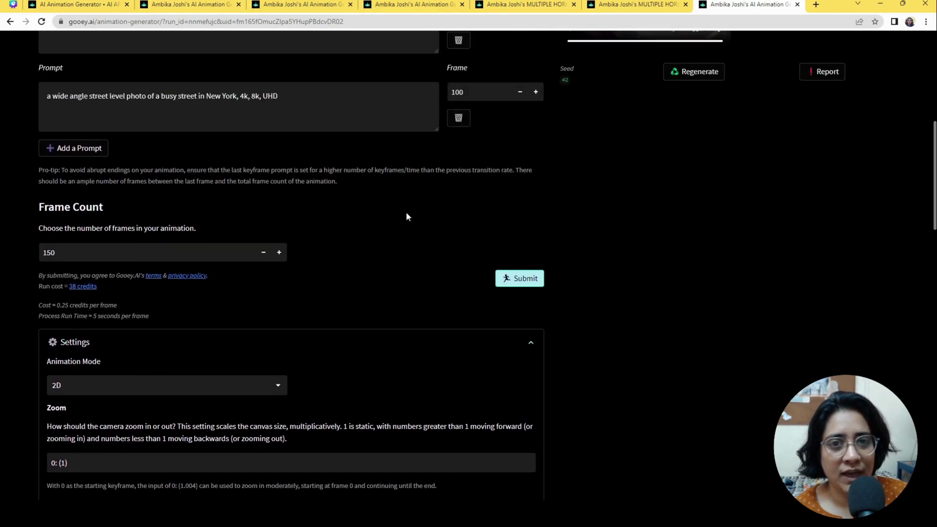
double_click(213, 96)
key(ctrl+a)
scroll(266, 121, down, 9)
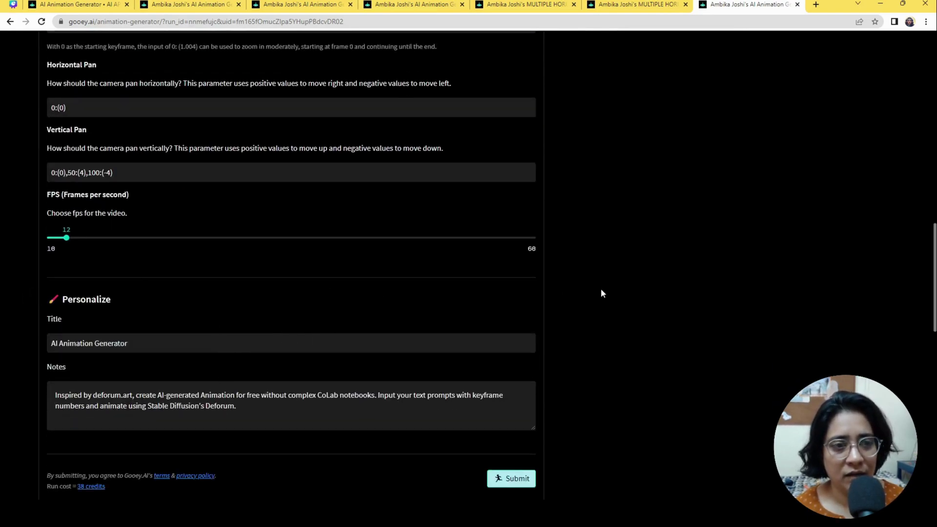
- Replay the output video and follow the transitions from the Versova street through the birds to New York
scroll(610, 327, up, 14)
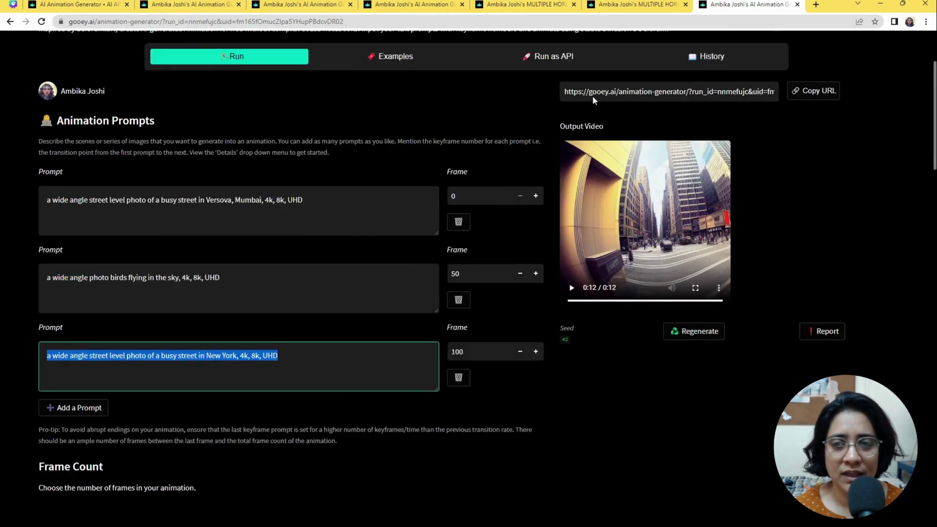
scroll(600, 175, up, 1)
click(610, 260)
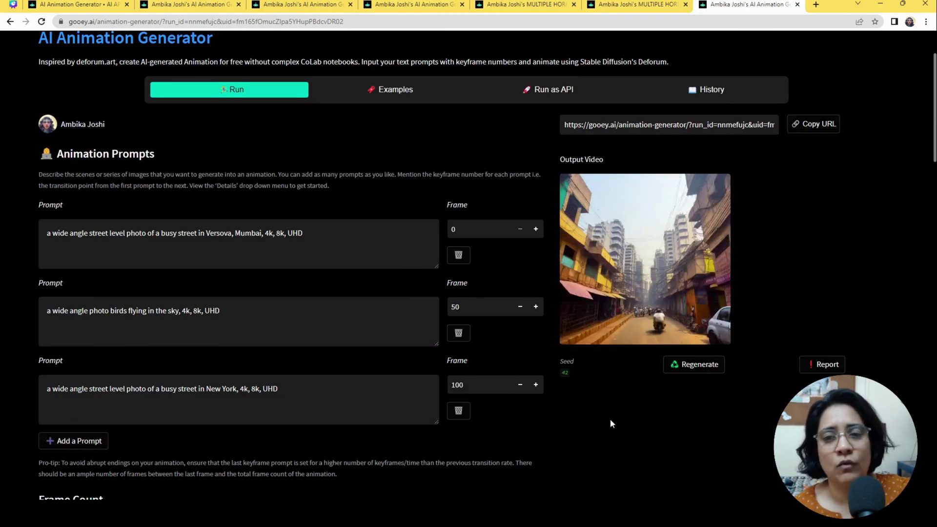
mouse_move(618, 291)
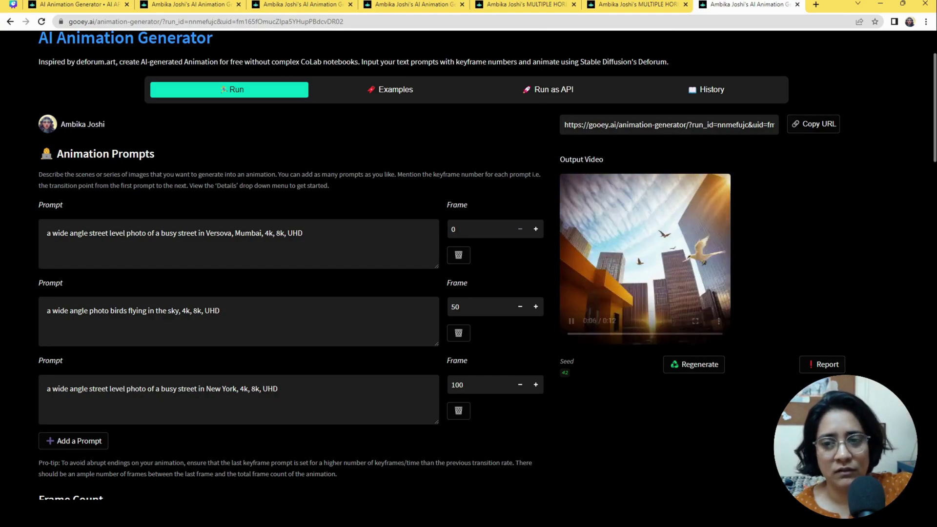
mouse_move(613, 327)
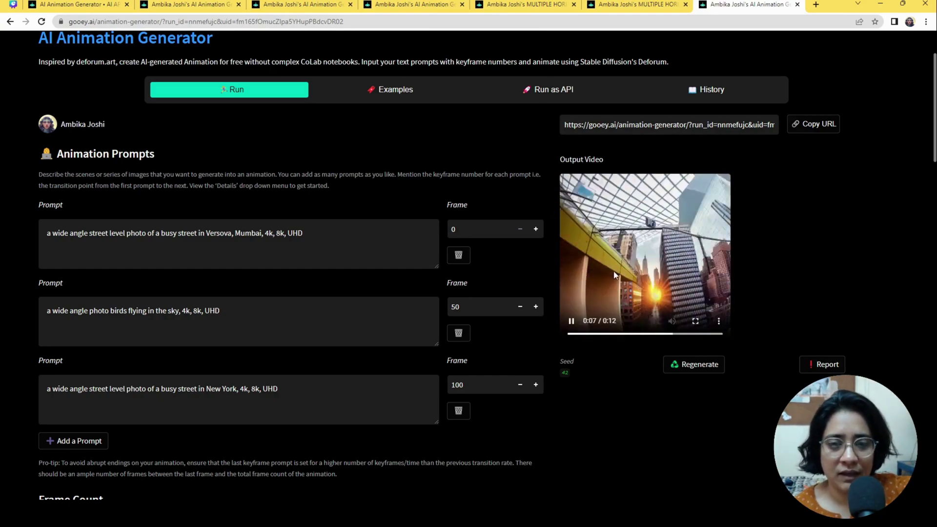
scroll(611, 363, down, 2)
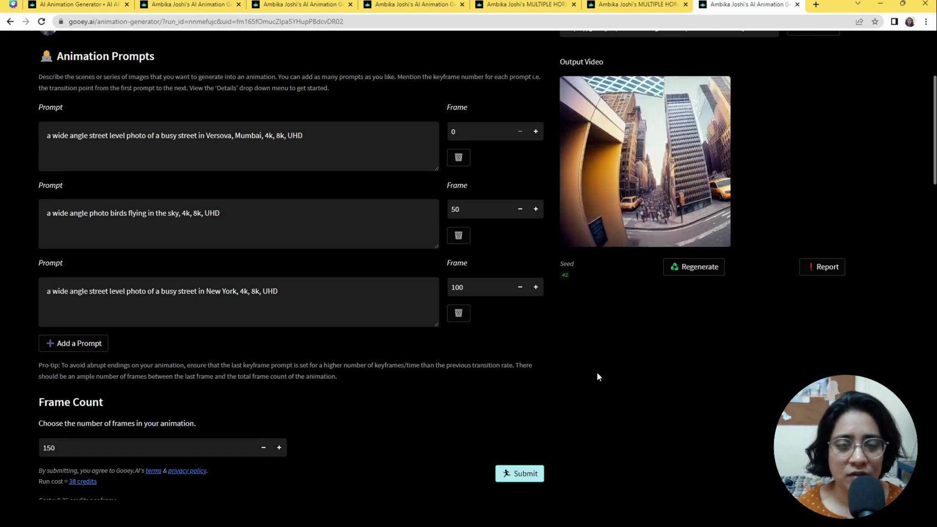
scroll(575, 391, down, 5)
scroll(470, 203, up, 5)
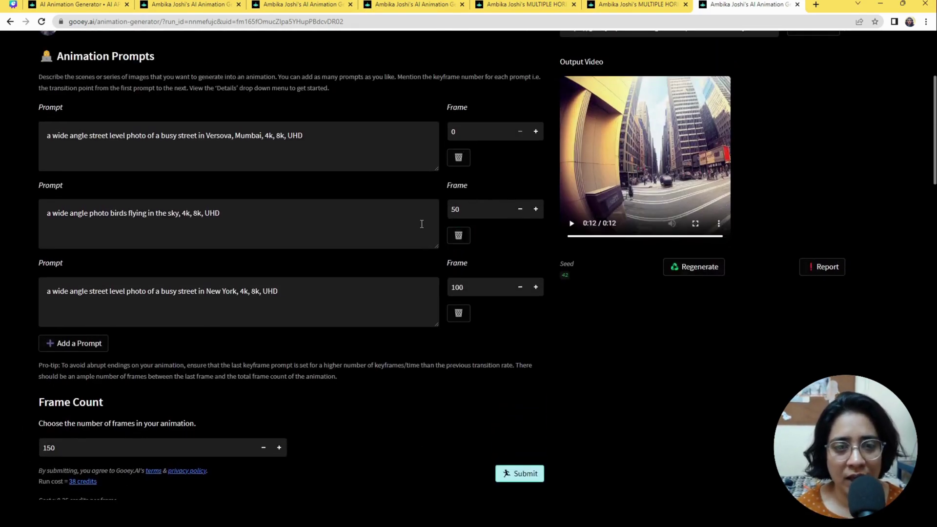
- Match the birds prompt's frame number to its vertical pan value, and highlight the description of the zoom setting
double_click(465, 206)
scroll(424, 322, down, 9)
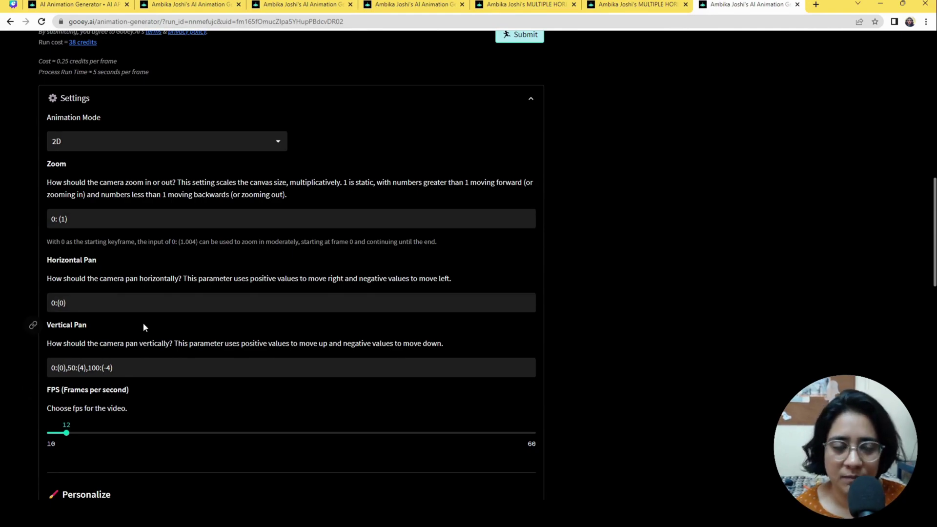
double_click(83, 367)
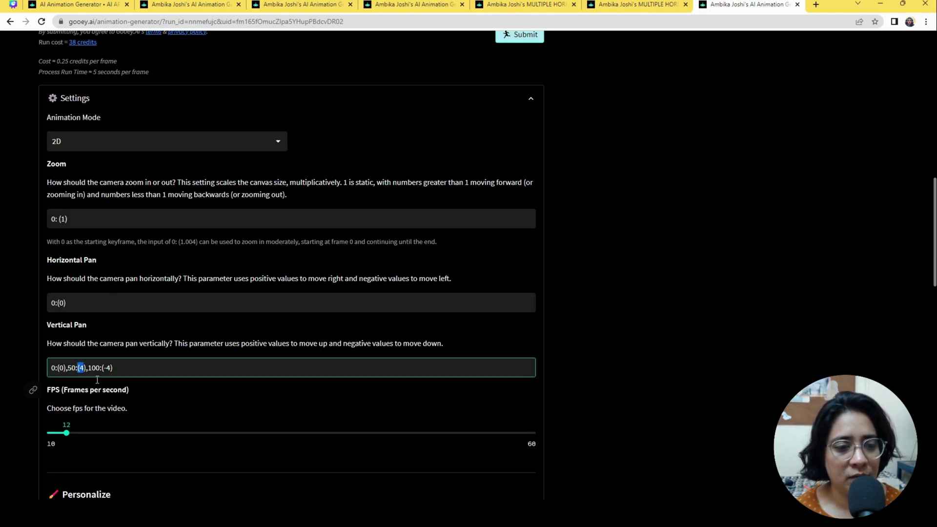
click(116, 369)
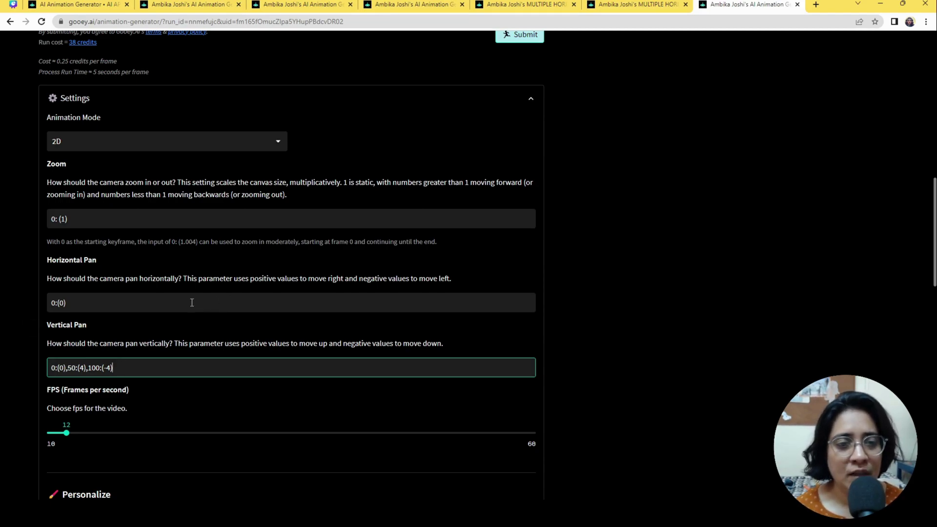
drag(56, 182, 258, 183)
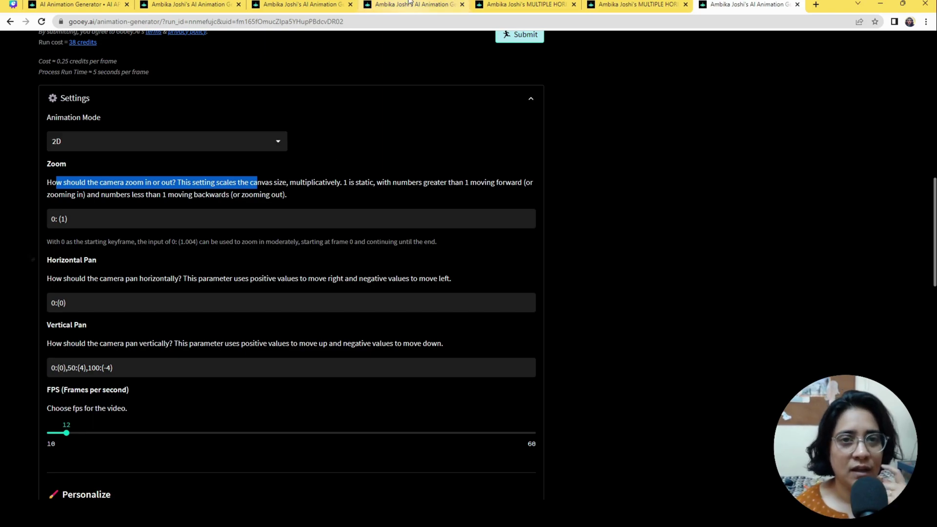
- Examine the 3D camera settings of the boat deck and roller coaster run, and return to the Versova-only run
click(647, 3)
click(292, 4)
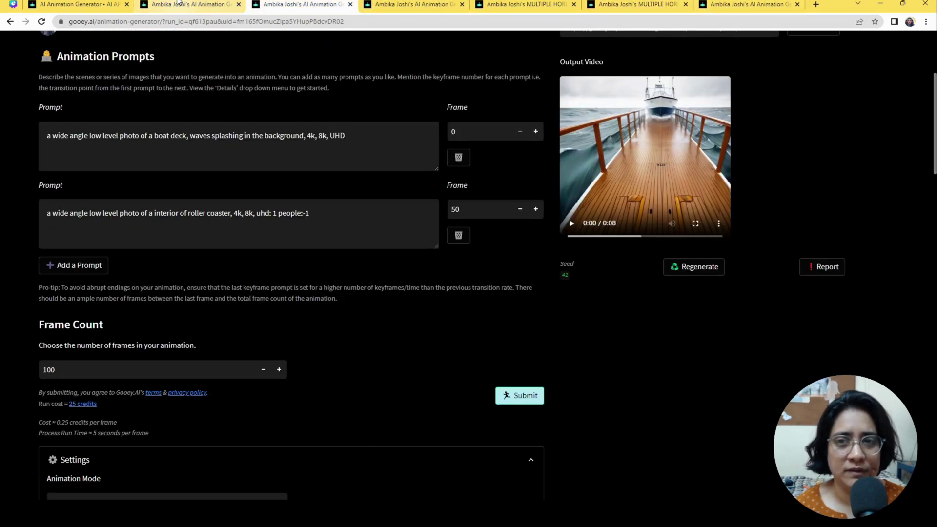
scroll(218, 232, down, 8)
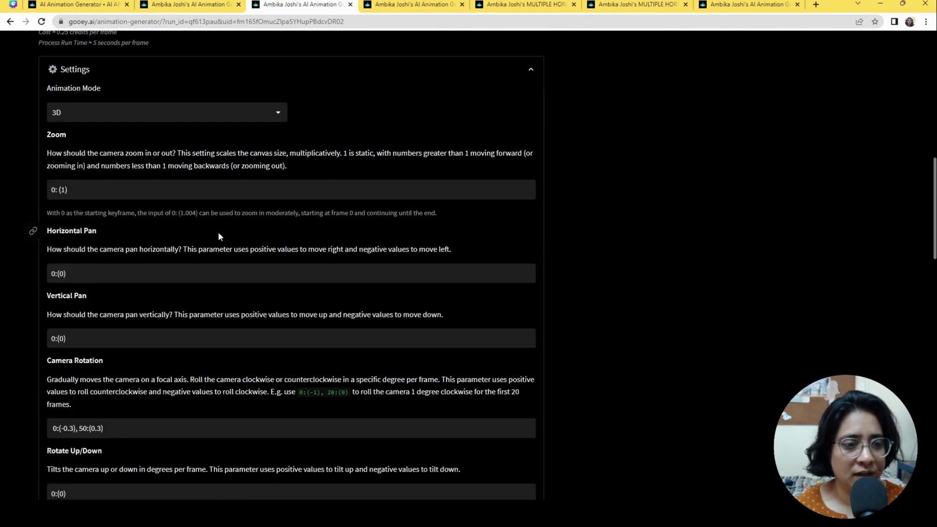
scroll(215, 226, down, 2)
click(191, 4)
scroll(292, 169, up, 5)
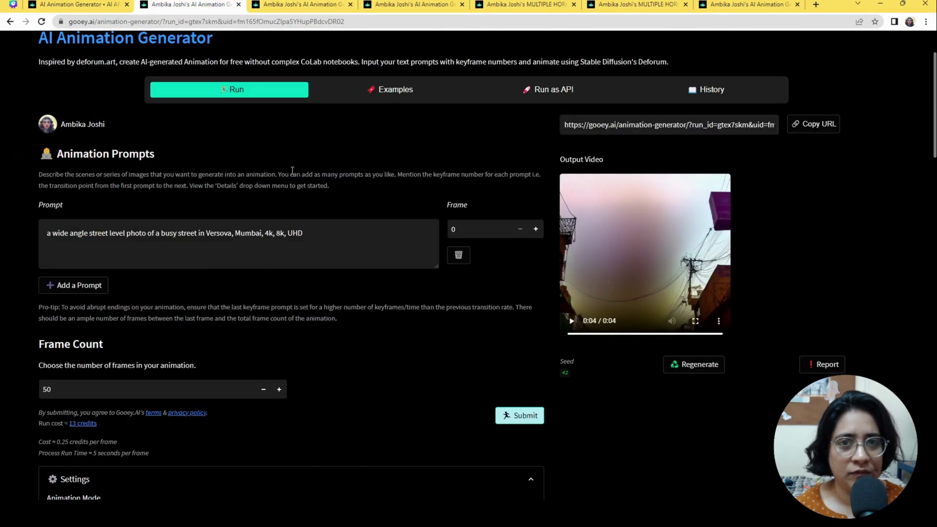
- Open the run titled MULTIPLE HORIZONTAL PAN SETTINGS and highlight its full set of horizontal pan keyframes
click(414, 4)
scroll(537, 227, up, 3)
click(521, 4)
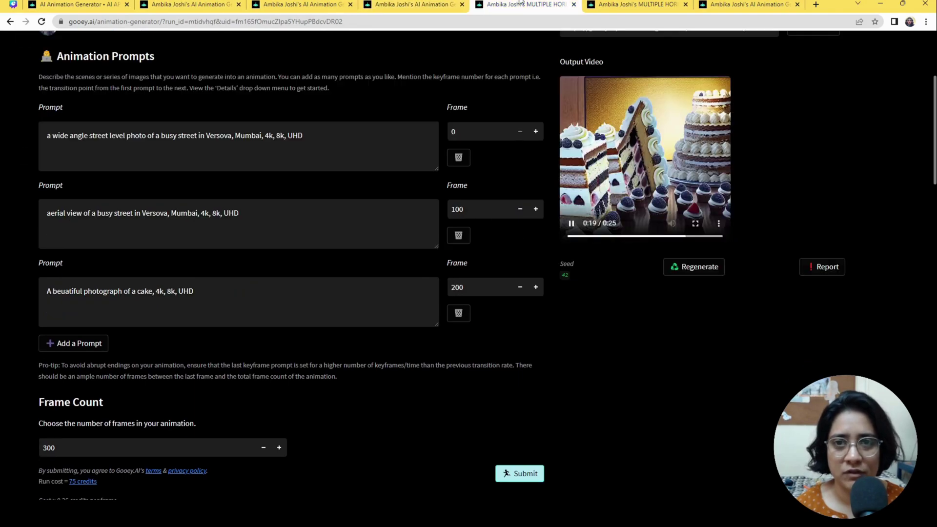
scroll(342, 334, down, 4)
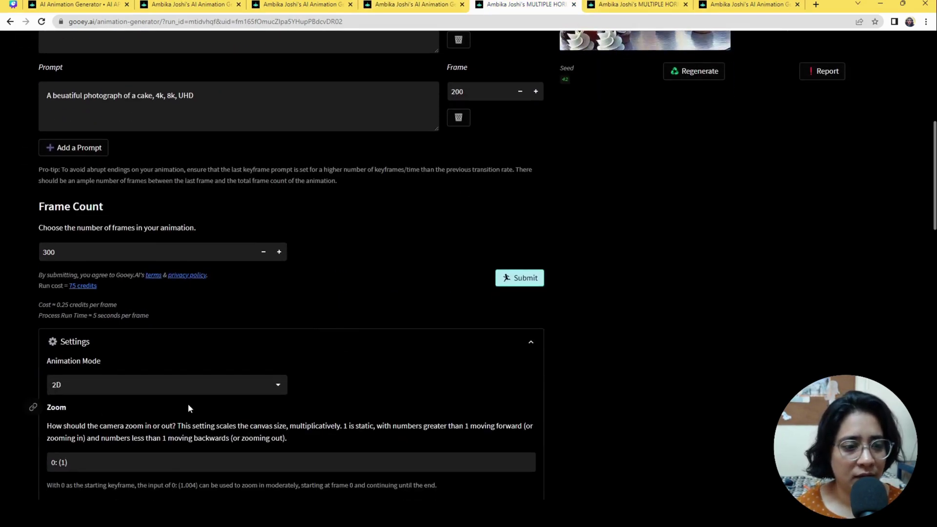
scroll(188, 408, down, 6)
click(166, 254)
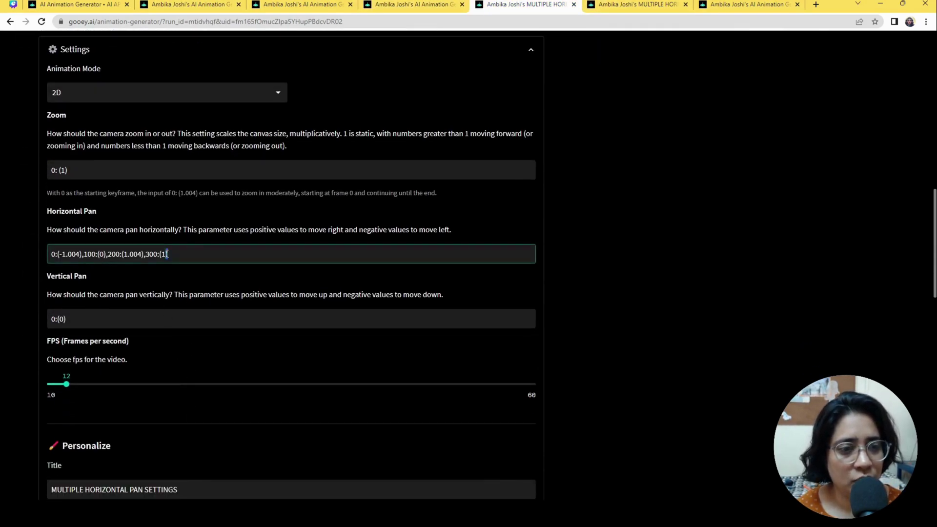
drag(166, 254, 36, 256)
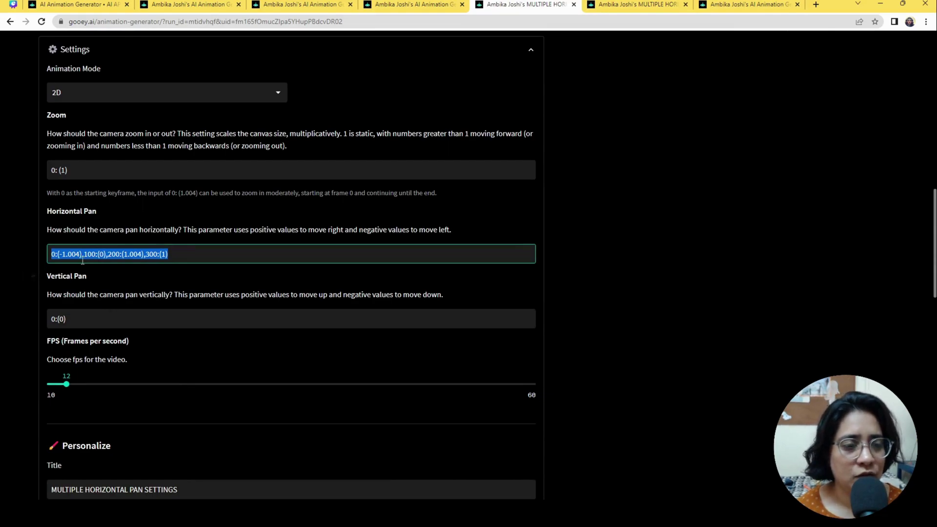
- Highlight the zoom value, the "1 is static" explanation in its description, and the horizontal pan value for frame 0
drag(81, 171, 49, 174)
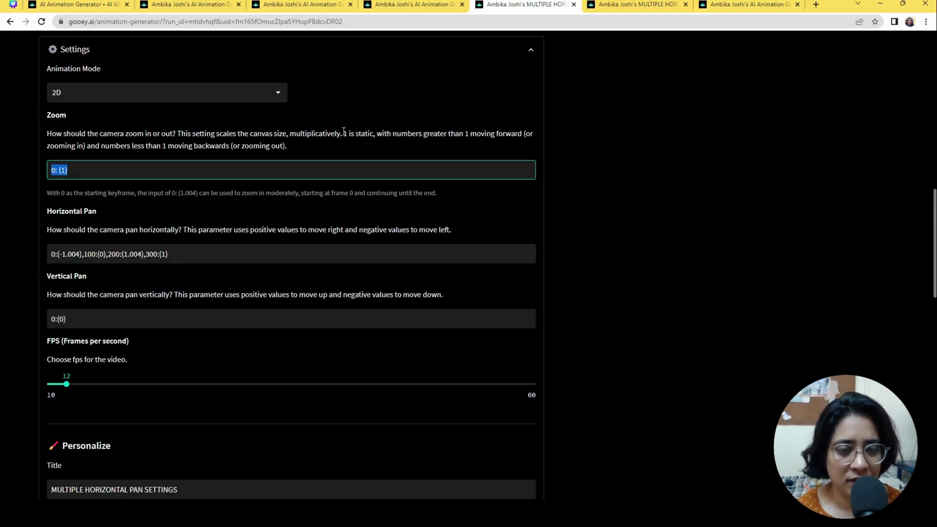
drag(343, 134, 371, 133)
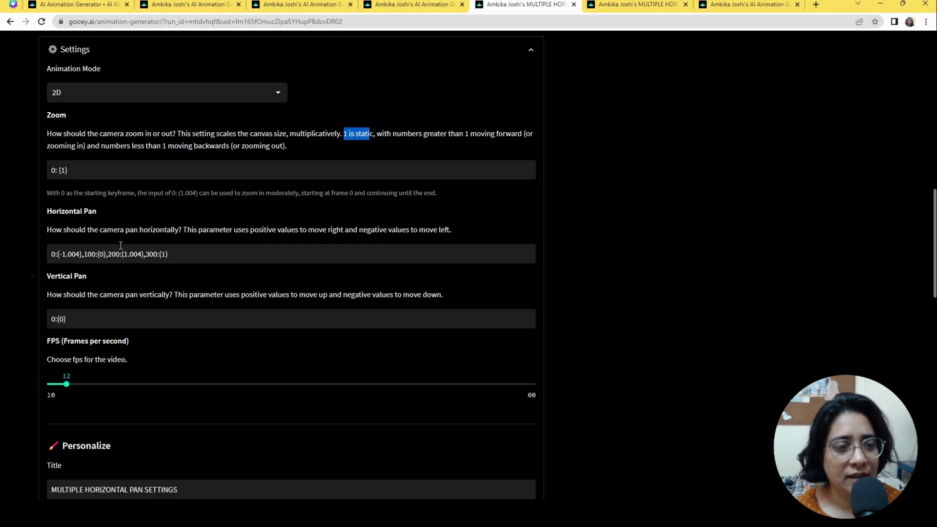
drag(82, 254, 58, 254)
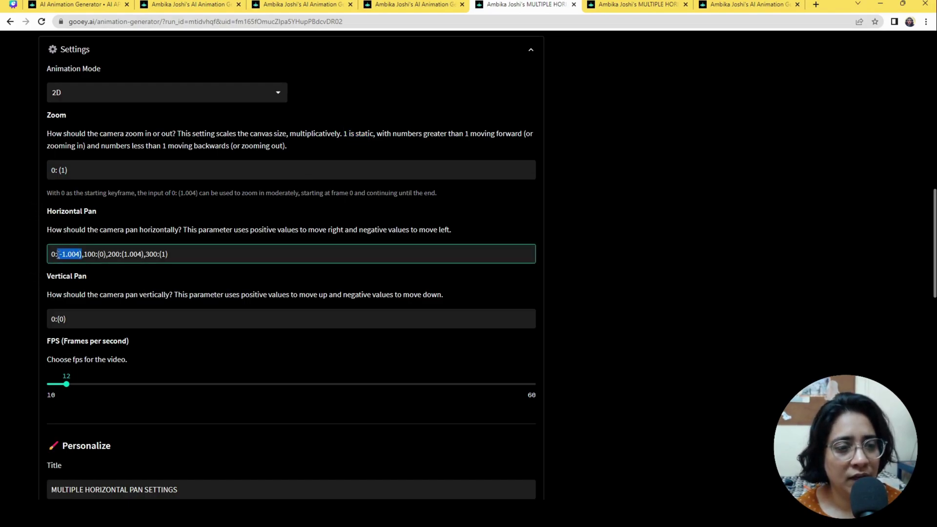
- Play the horizontal pan run's output video and watch the opening Versova street scene alongside the prompts
scroll(826, 161, up, 9)
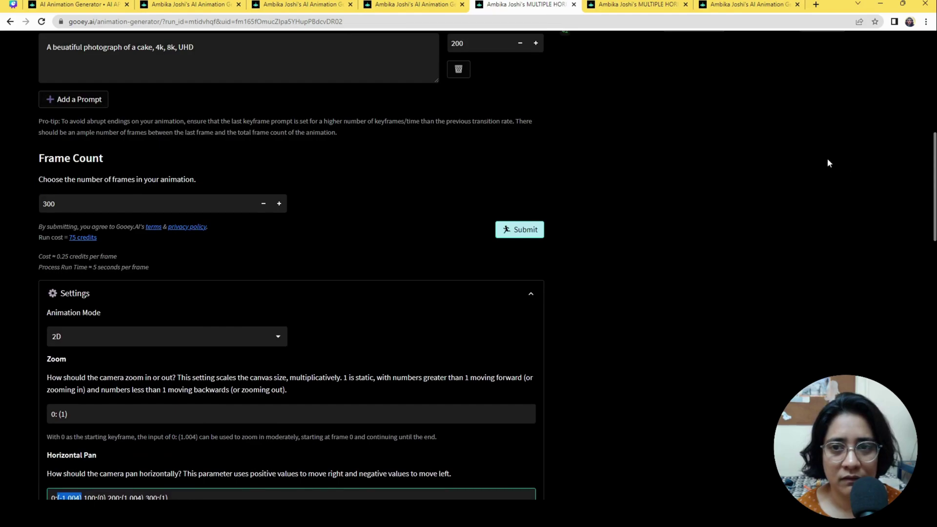
click(571, 174)
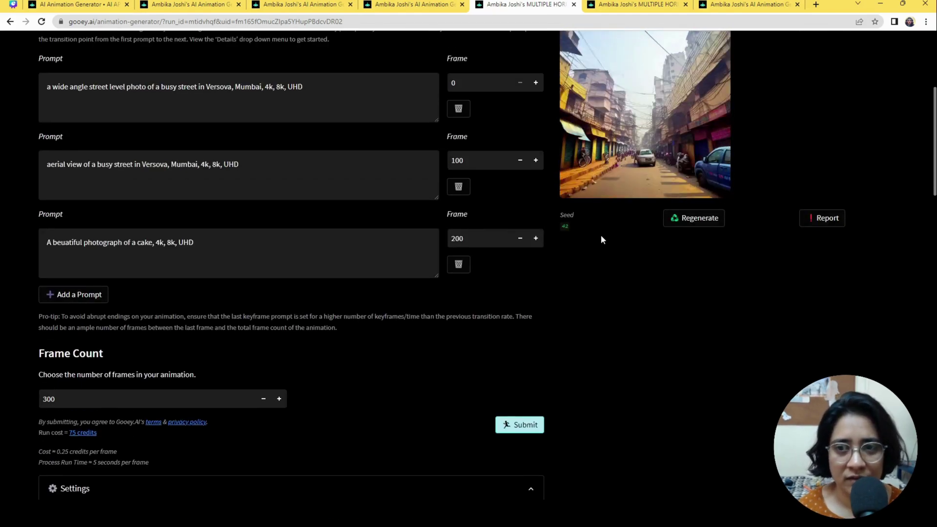
scroll(601, 239, up, 1)
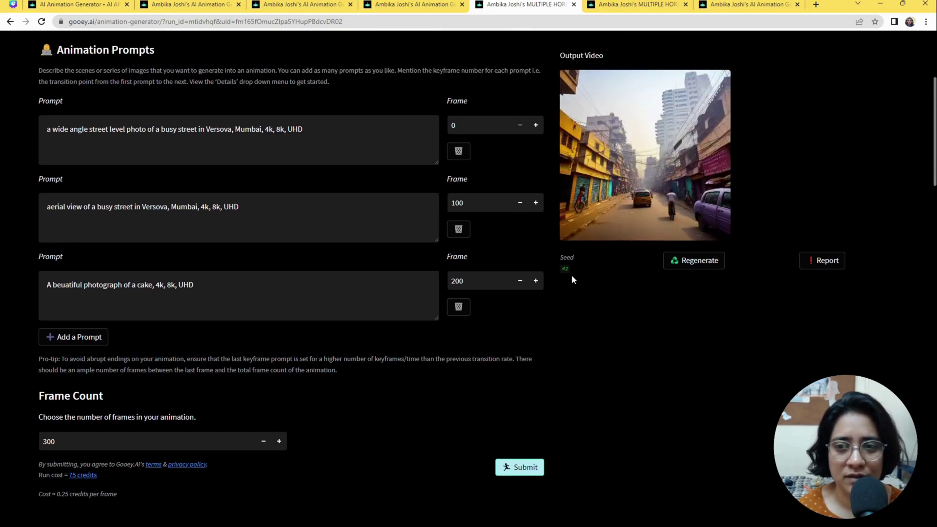
scroll(626, 262, down, 1)
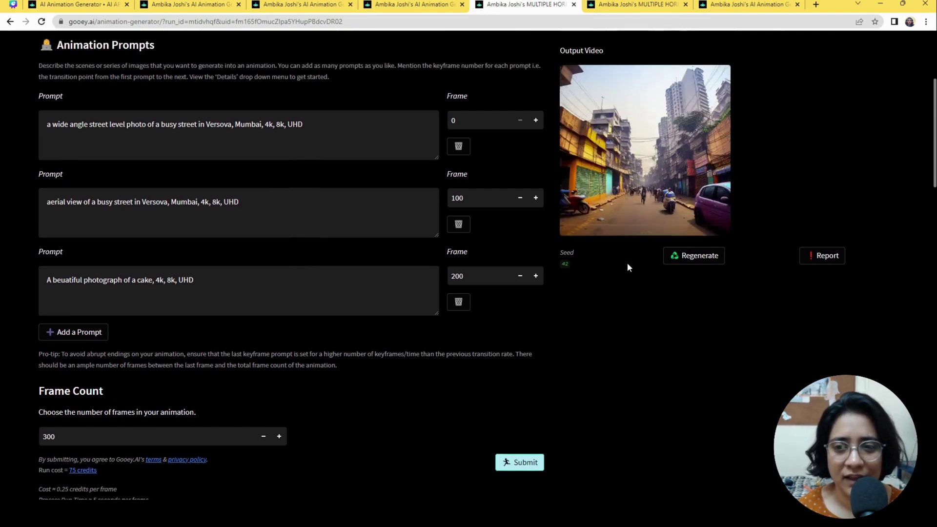
- Compare the frame numbers of the street, aerial view and cake prompts with the horizontal pan keyframes while the output video plays
scroll(615, 250, down, 7)
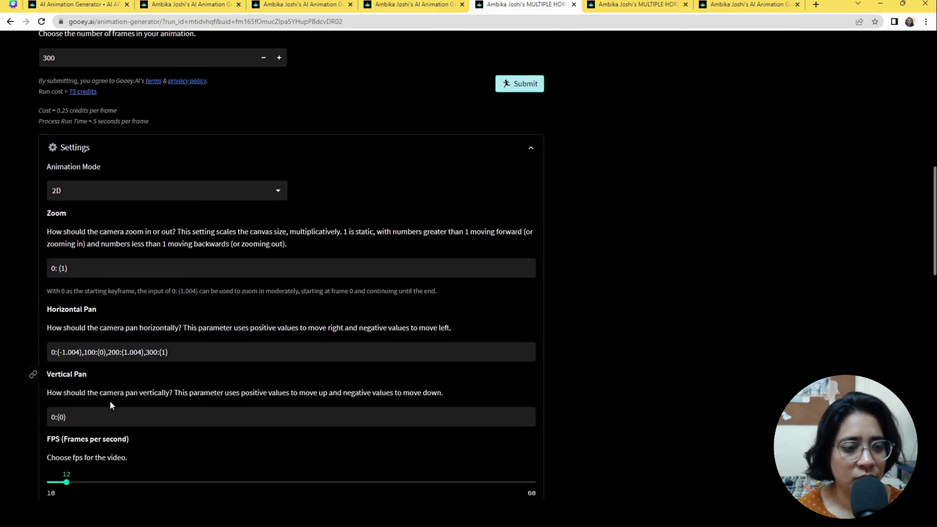
scroll(105, 358, up, 3)
scroll(776, 307, down, 1)
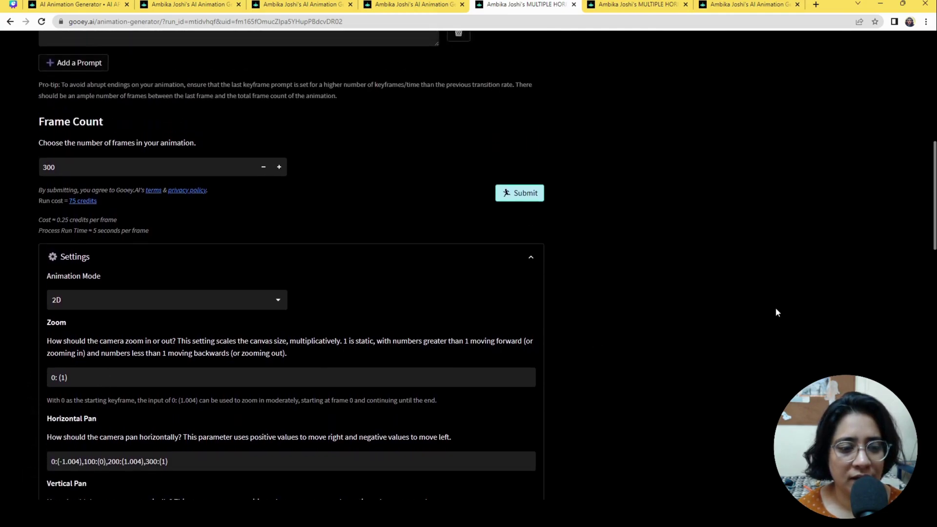
scroll(775, 307, up, 9)
scroll(706, 299, down, 2)
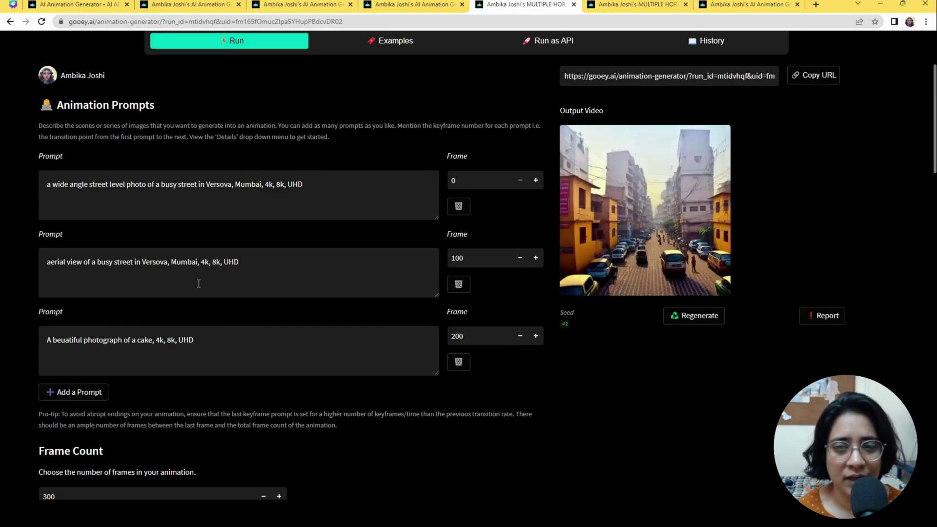
scroll(195, 281, down, 4)
scroll(185, 297, down, 4)
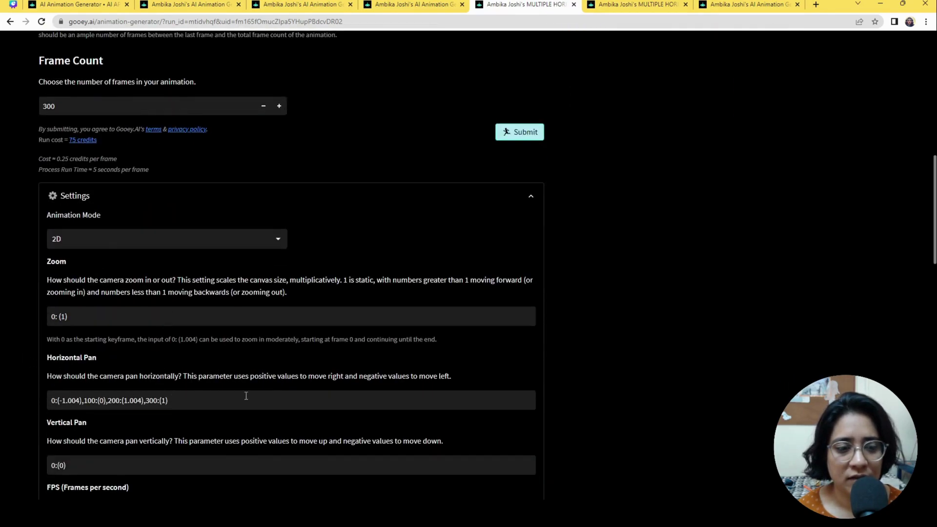
scroll(754, 303, up, 1)
scroll(754, 303, up, 7)
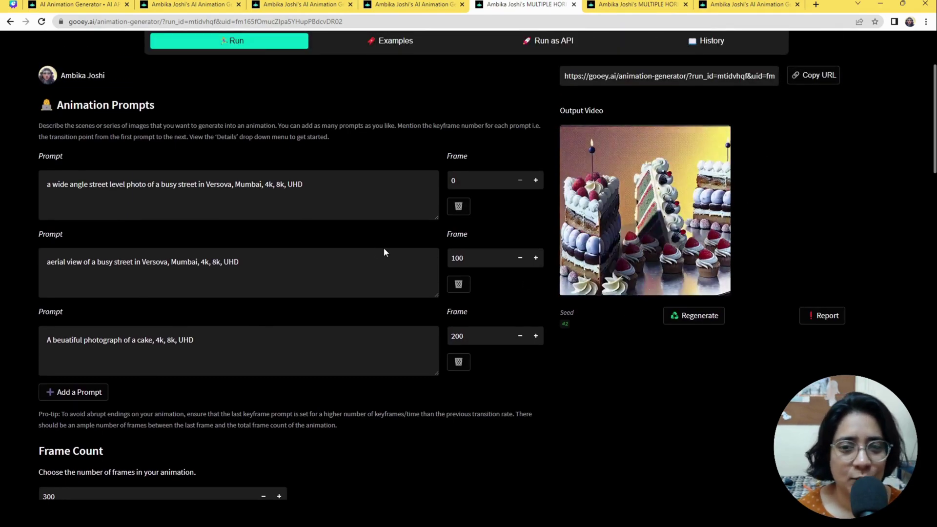
scroll(592, 321, down, 6)
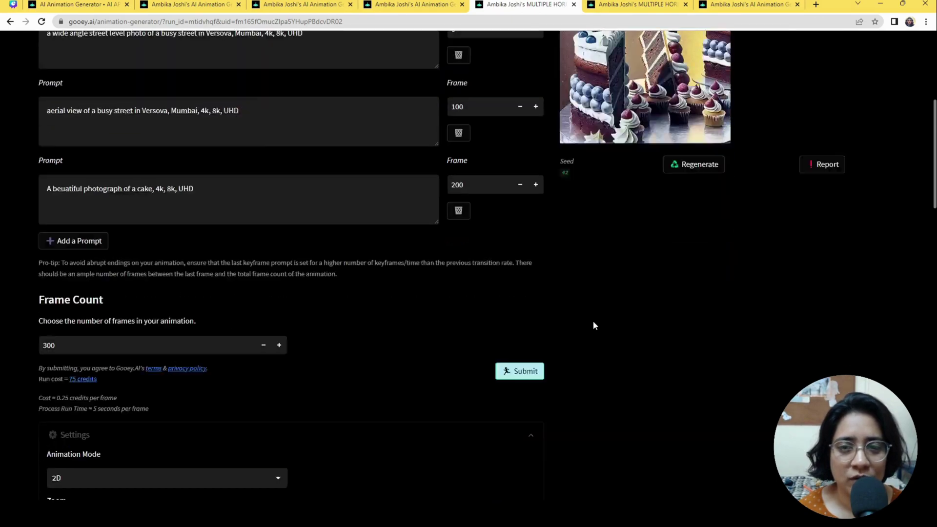
scroll(511, 390, down, 4)
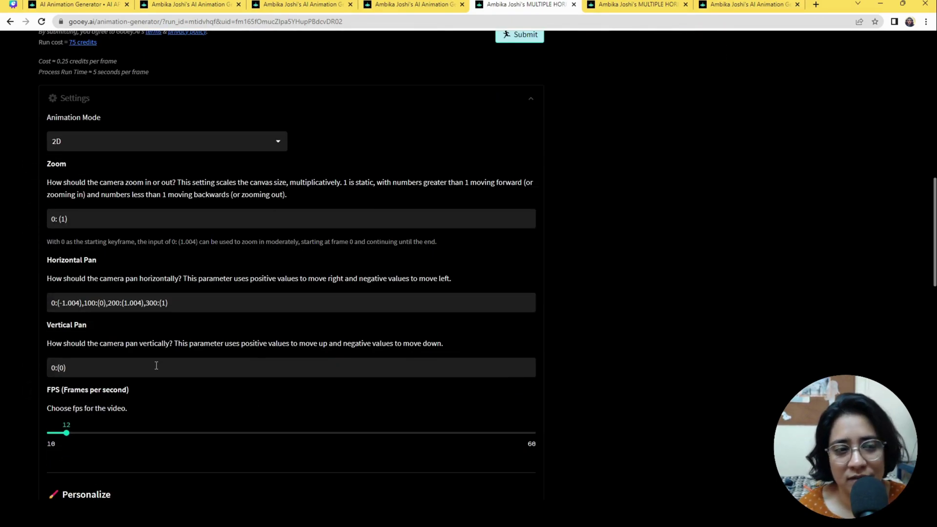
- Check the vertical pan keyframes of the birds and New York run, and highlight the horizontal pan run's keyframes for frames 100 and 200
click(746, 5)
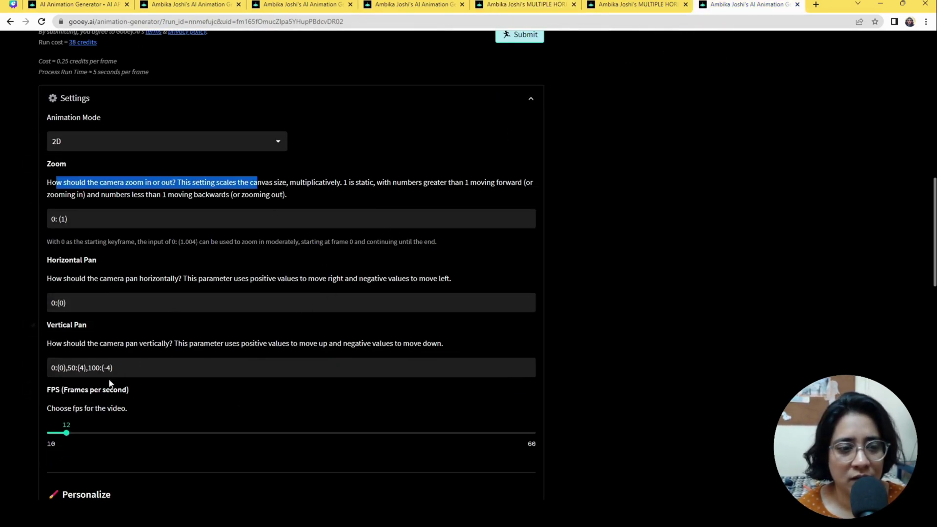
key(ctrl+5)
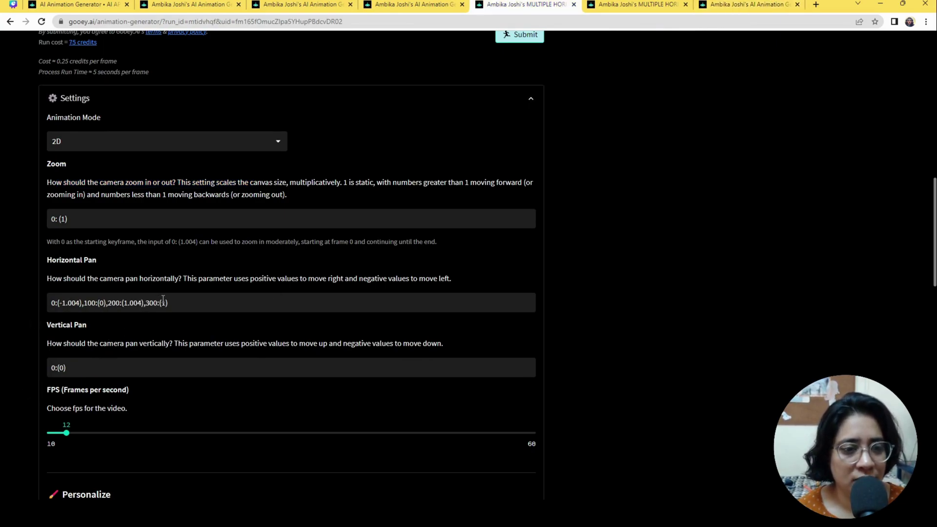
click(95, 303)
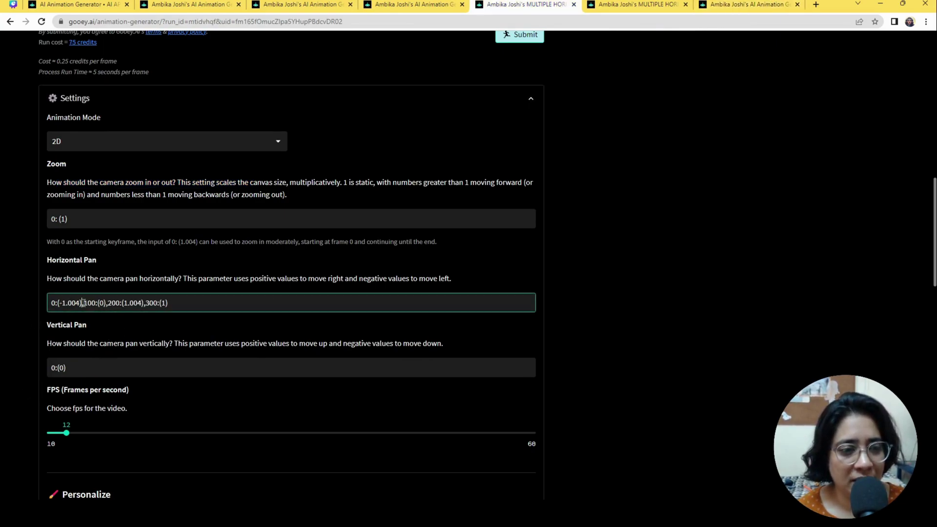
drag(81, 303, 149, 303)
click(169, 303)
scroll(186, 324, up, 10)
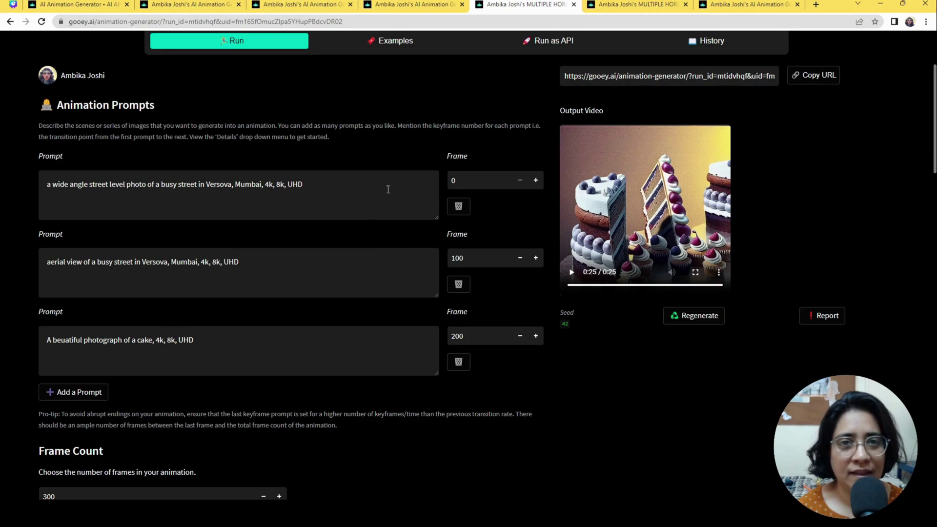
- Review the horizontal pan run's three prompt frame numbers against its total frame count
scroll(204, 419, down, 3)
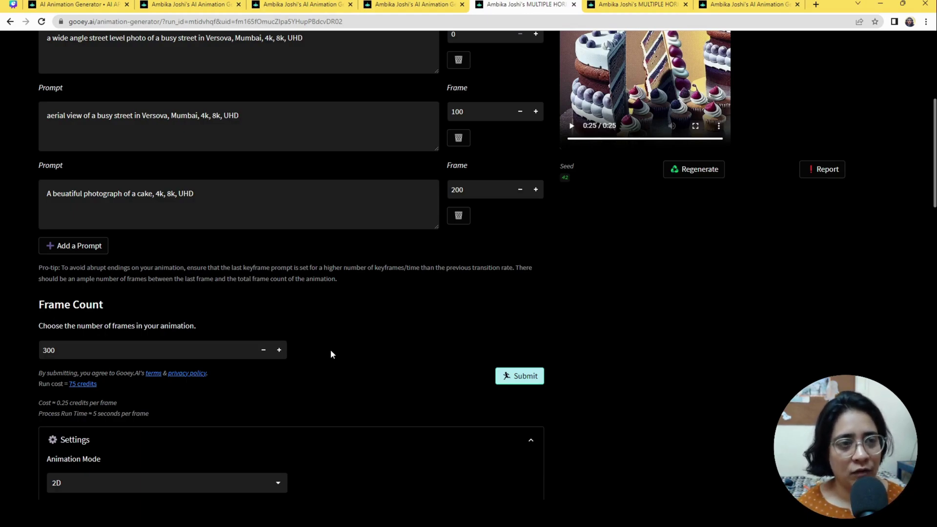
scroll(330, 349, up, 3)
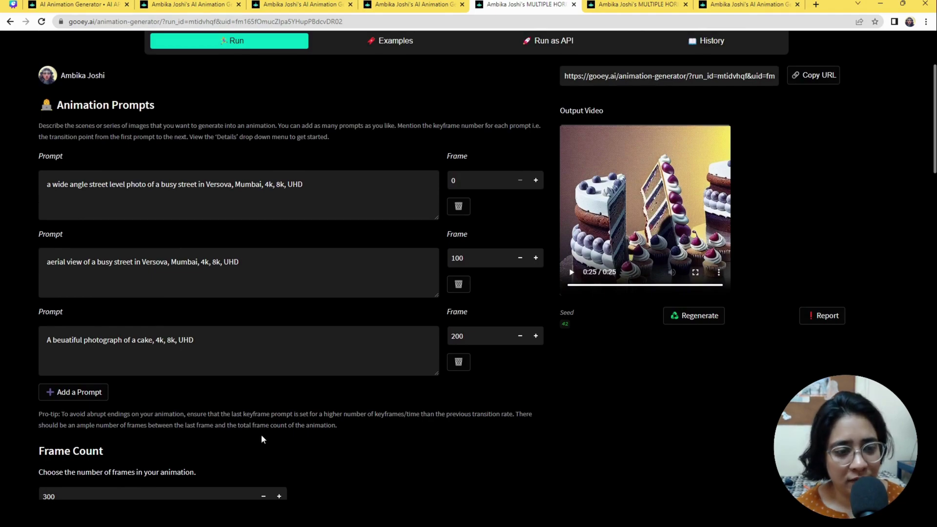
scroll(262, 439, down, 1)
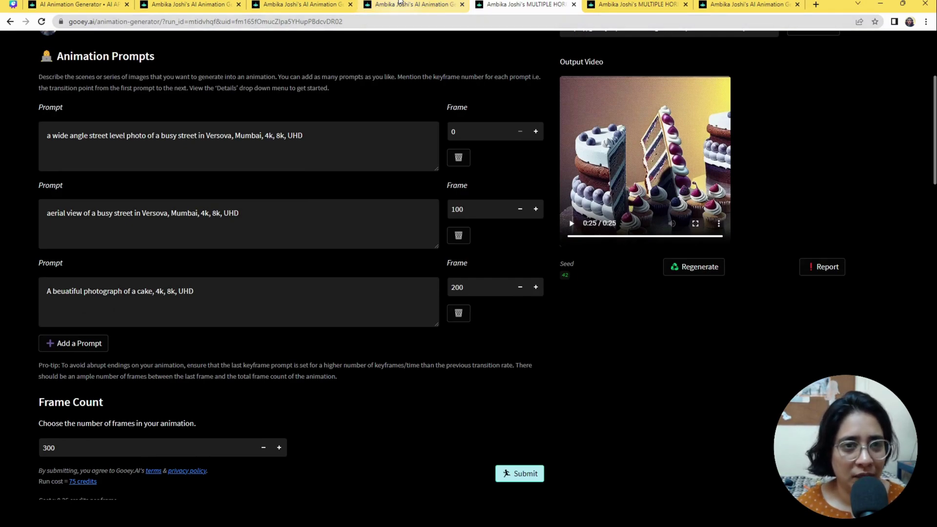
- Open the boat deck and roller coaster run and examine its prompts, Camera Rotation keyframes and Rotate Up/Down setting
click(320, 5)
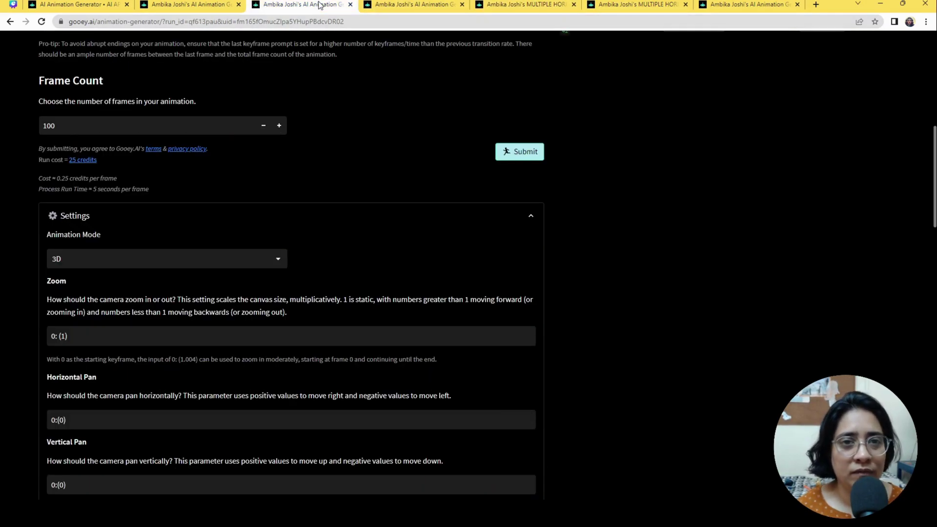
scroll(329, 261, down, 1)
scroll(329, 264, down, 3)
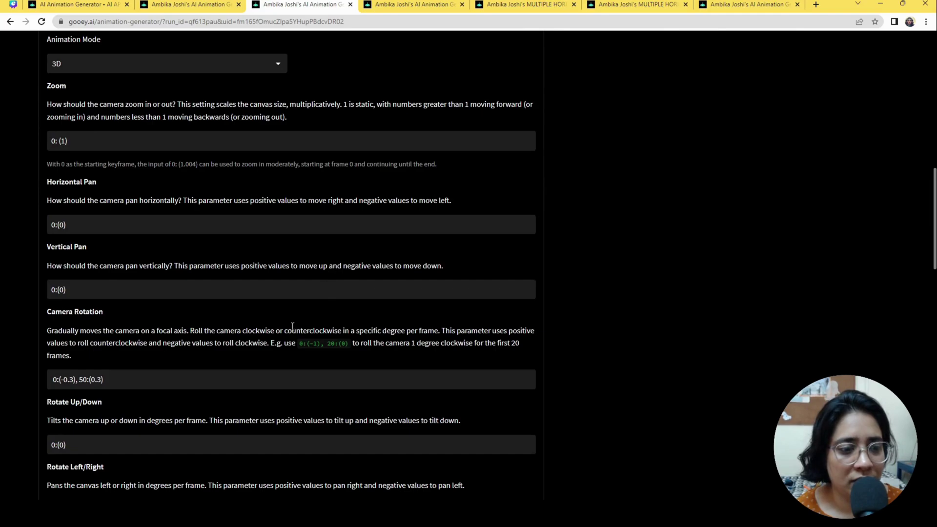
scroll(230, 357, up, 10)
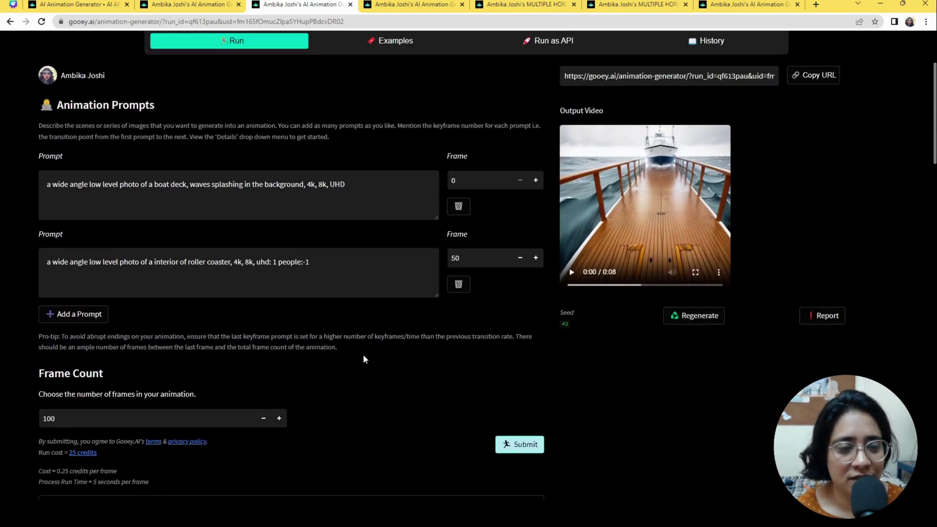
scroll(353, 343, down, 8)
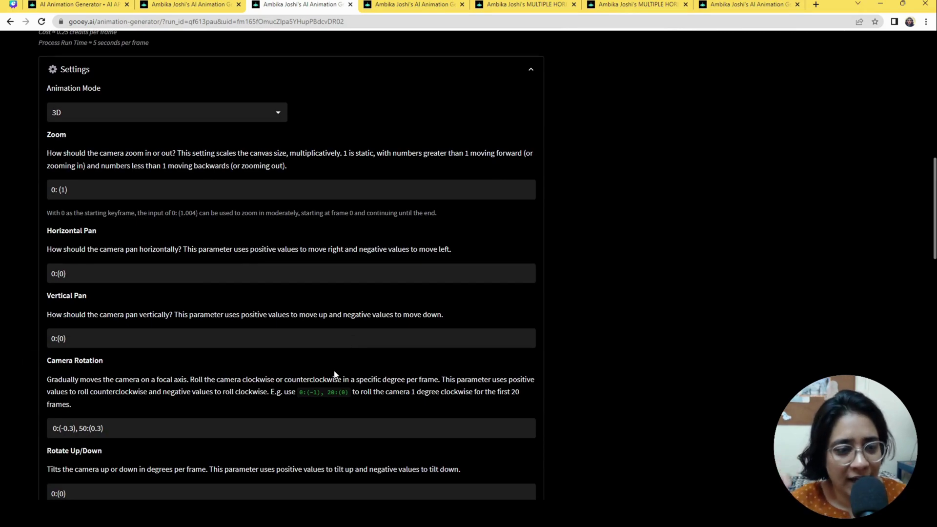
scroll(334, 361, down, 3)
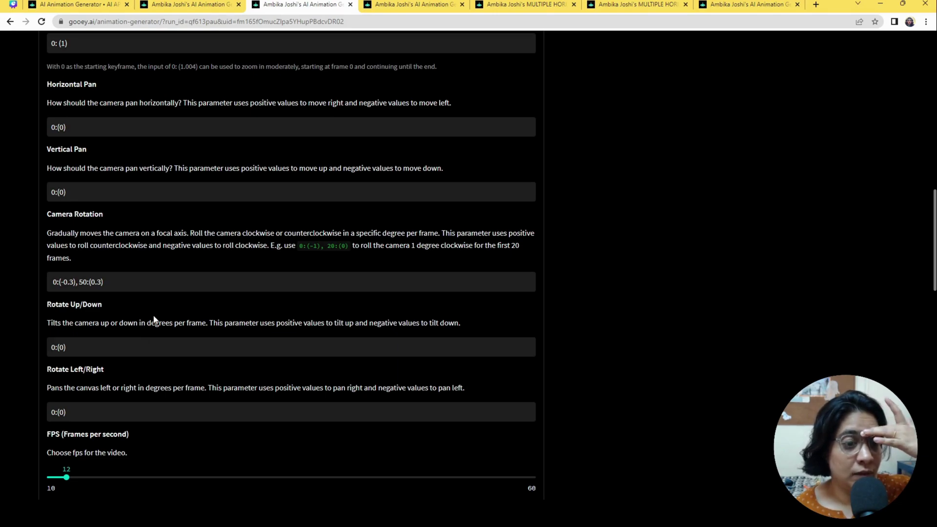
click(92, 347)
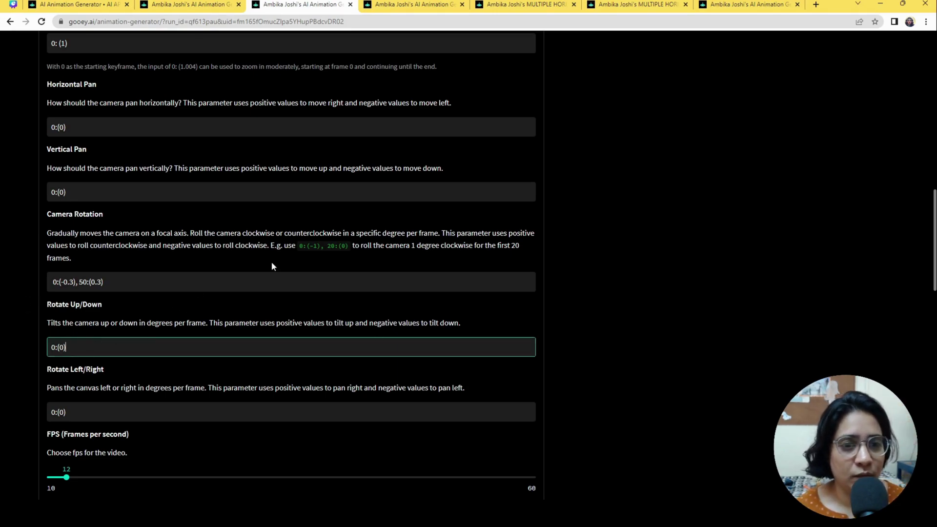
- Highlight the boat deck prompt for frame 0 and the roller coaster interior prompt for frame 50
scroll(234, 270, up, 7)
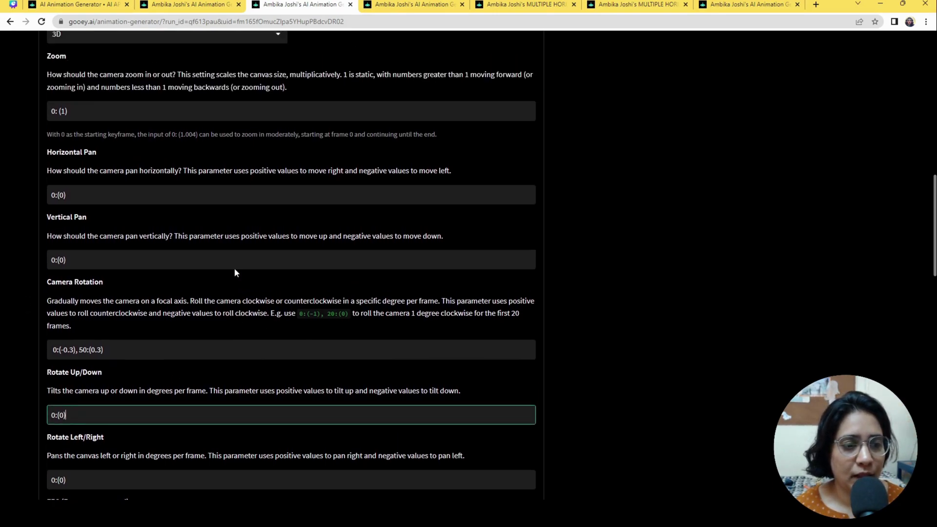
scroll(234, 270, up, 7)
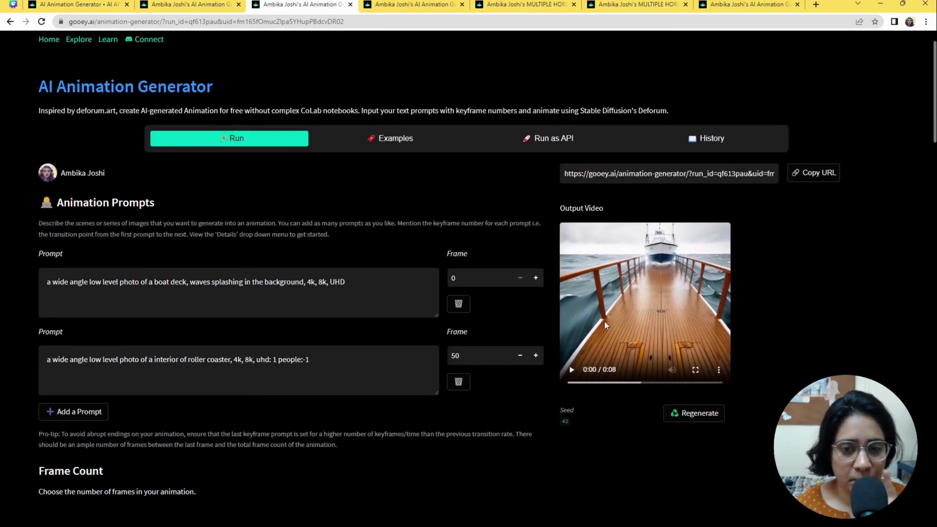
drag(54, 282, 298, 286)
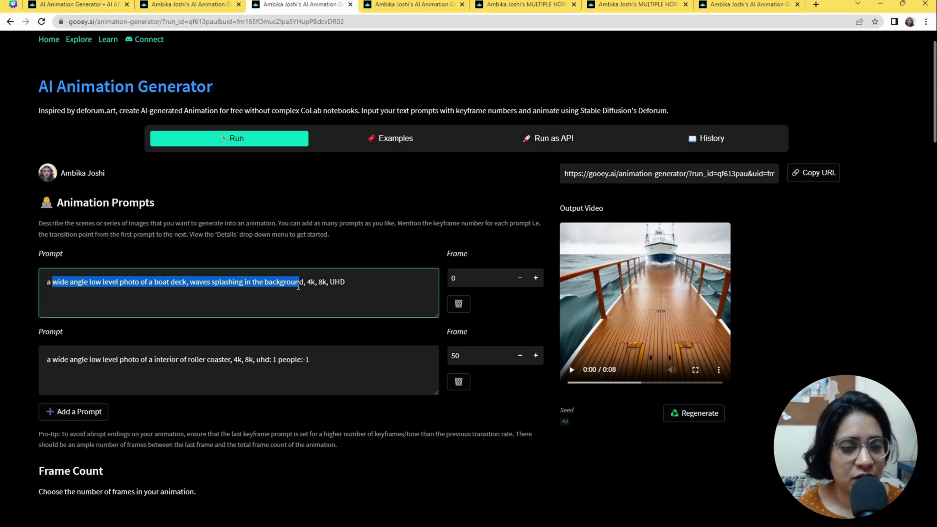
drag(121, 369, 256, 369)
click(256, 369)
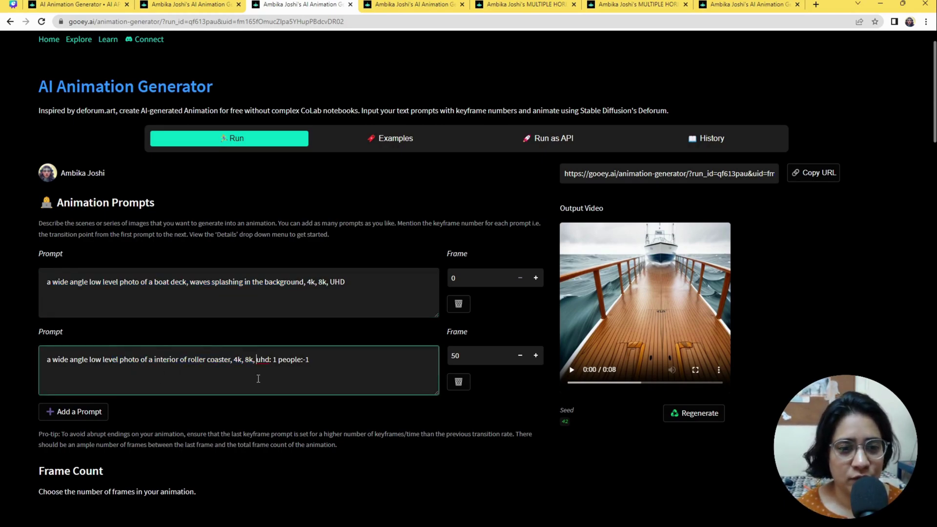
- Play the boat deck and roller coaster video, and highlight frame number 50 in the Camera Rotation keyframes
click(637, 297)
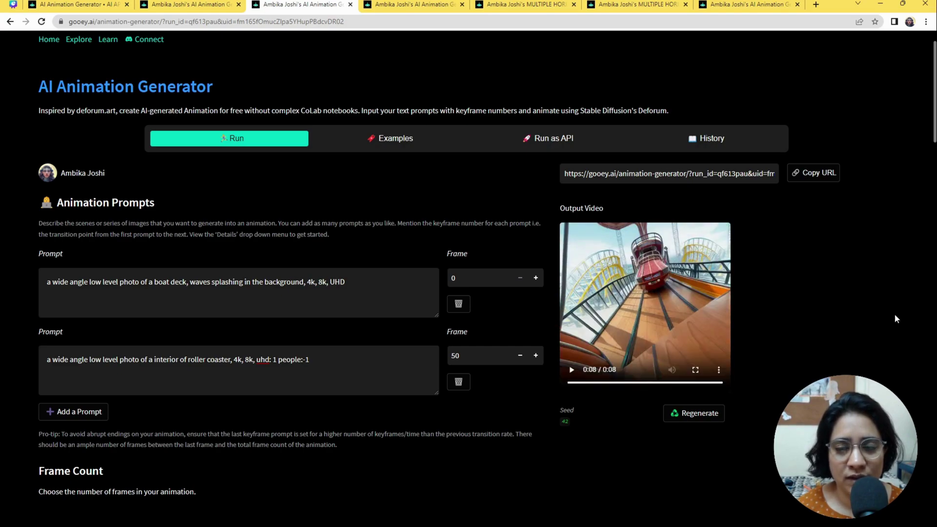
scroll(819, 313, down, 3)
scroll(820, 313, down, 2)
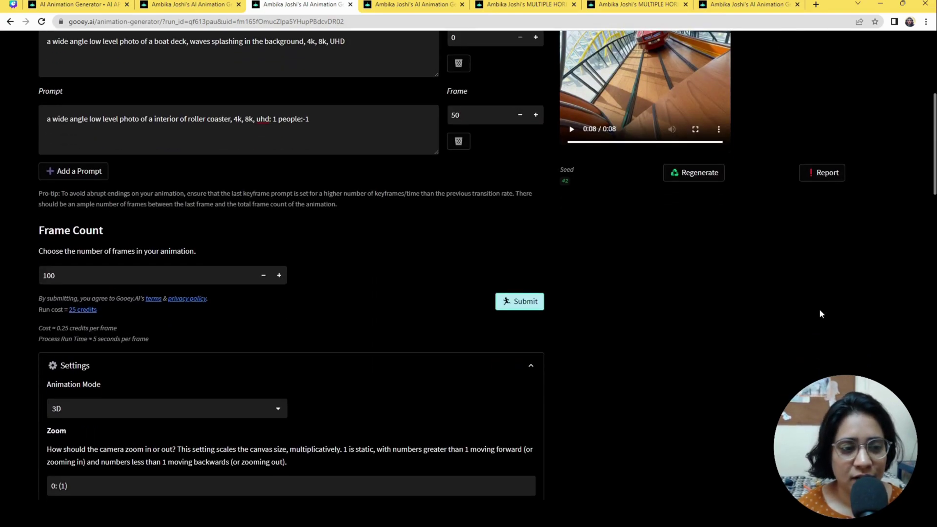
scroll(500, 326, down, 6)
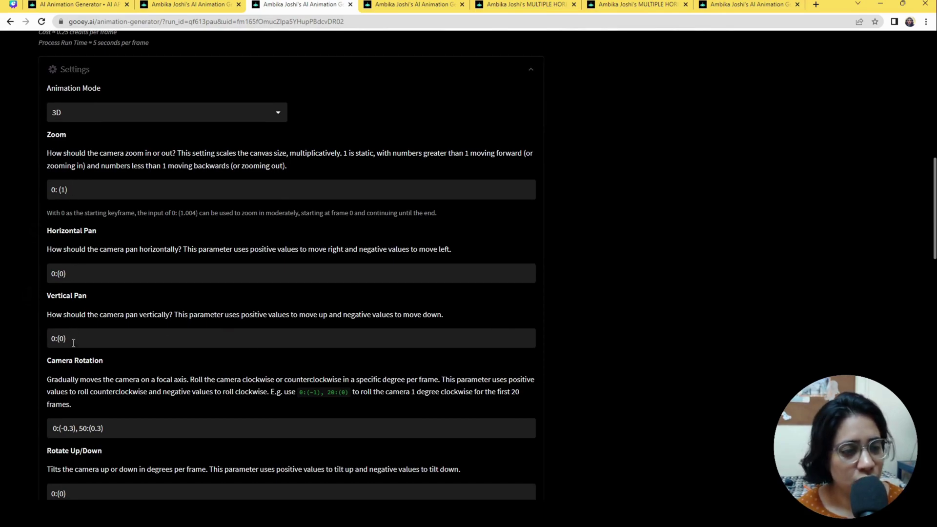
scroll(75, 339, down, 2)
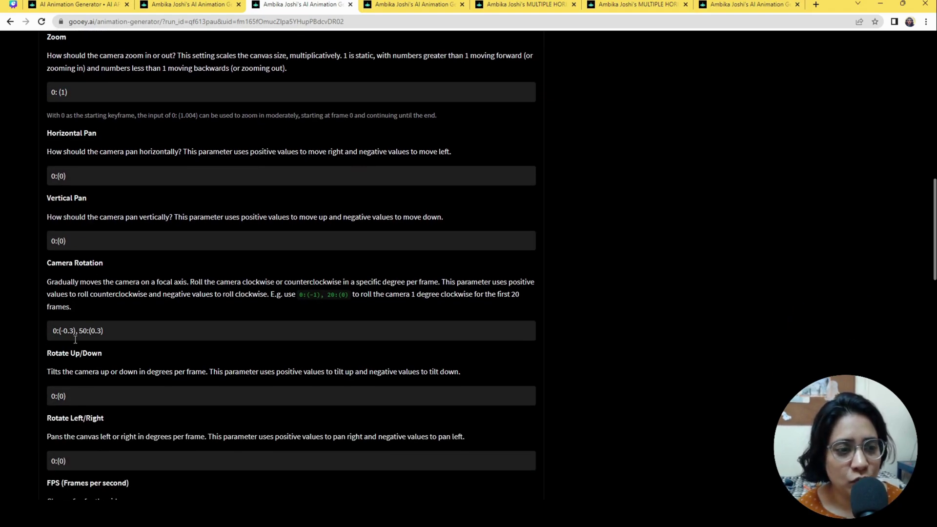
scroll(125, 337, down, 1)
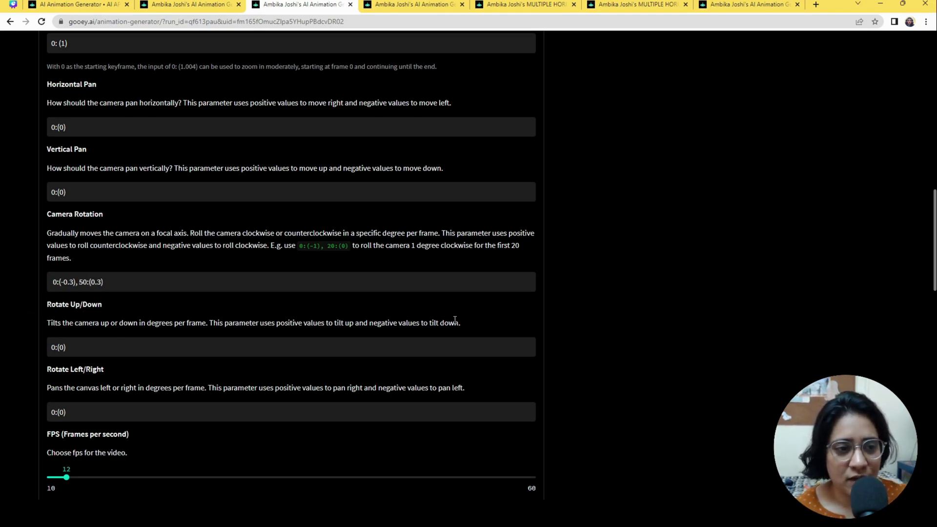
scroll(118, 288, up, 1)
drag(88, 330, 80, 330)
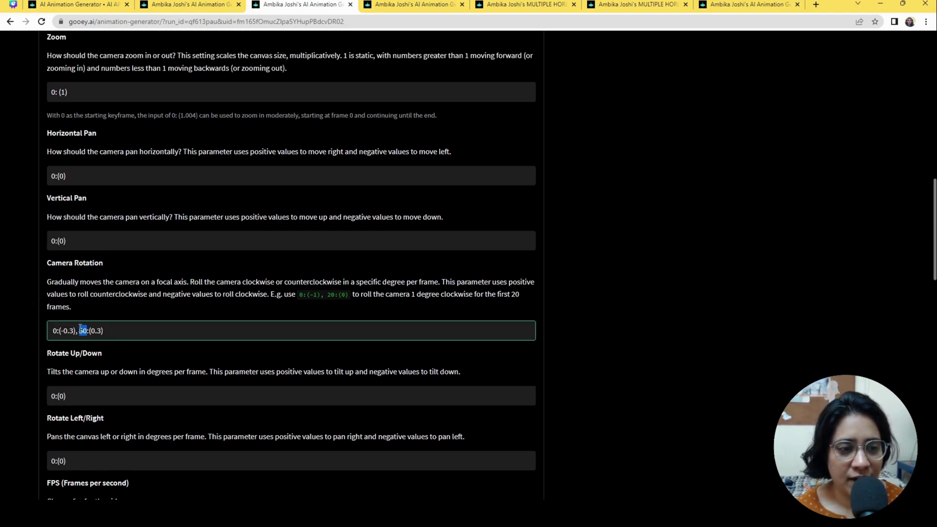
- Highlight the roller coaster prompt's frame number 50 and replay the output video
scroll(98, 345, up, 10)
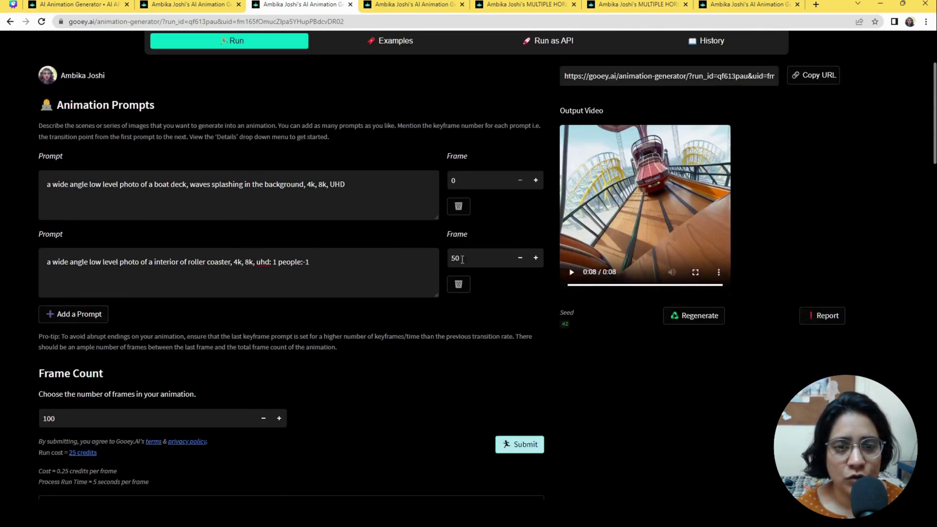
drag(461, 259, 440, 259)
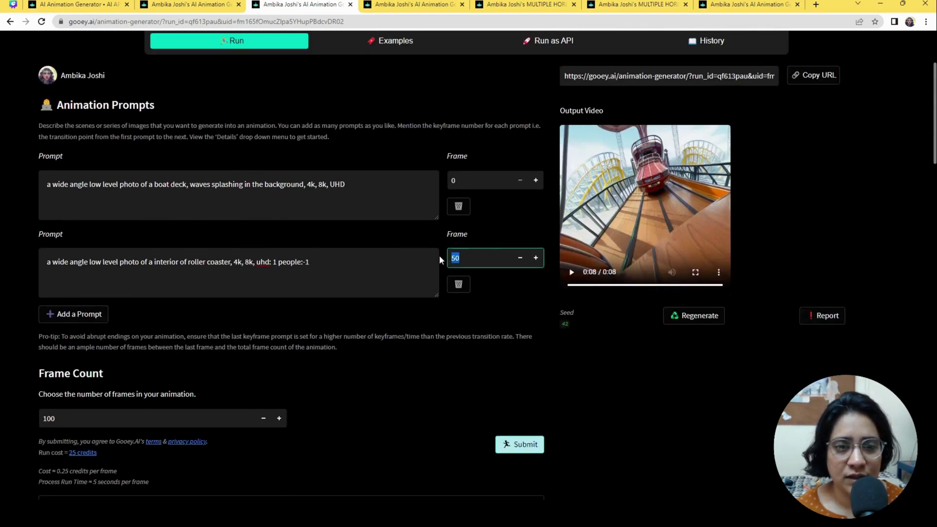
click(571, 272)
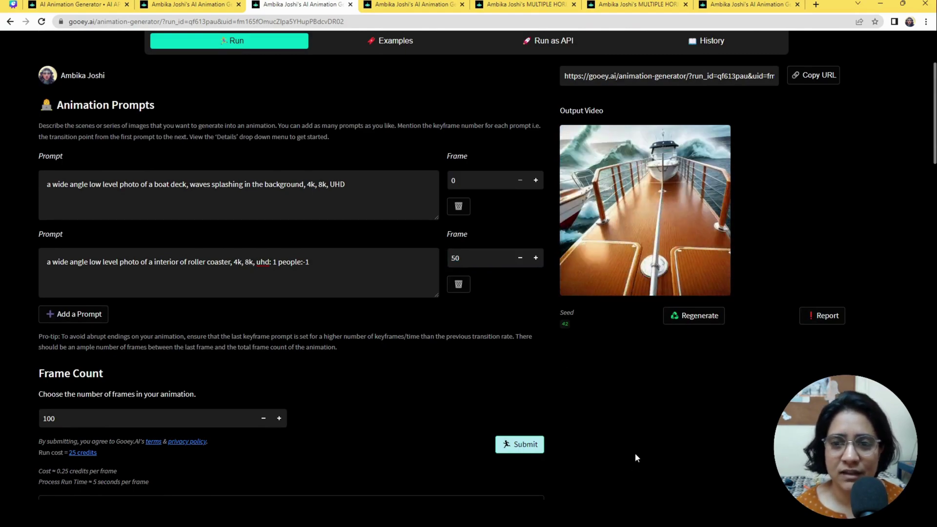
mouse_move(668, 233)
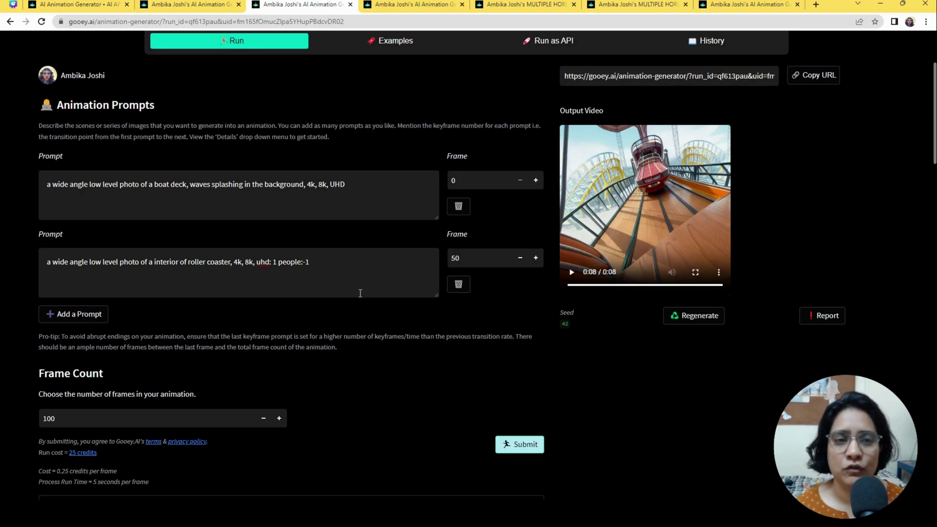
- Open the Versova street and Bombay pub run and examine its prompts, frame count, settings and output video
click(393, 3)
scroll(331, 340, down, 5)
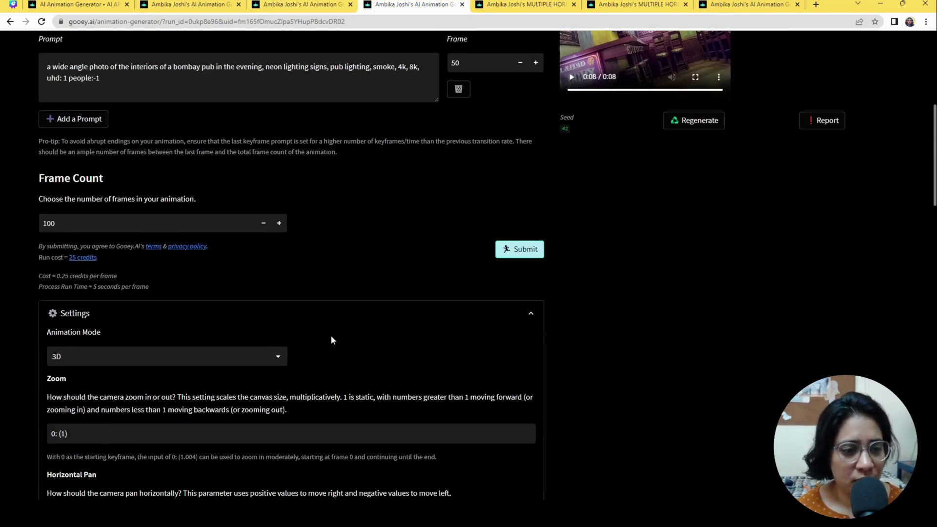
scroll(331, 340, down, 5)
scroll(104, 432, up, 8)
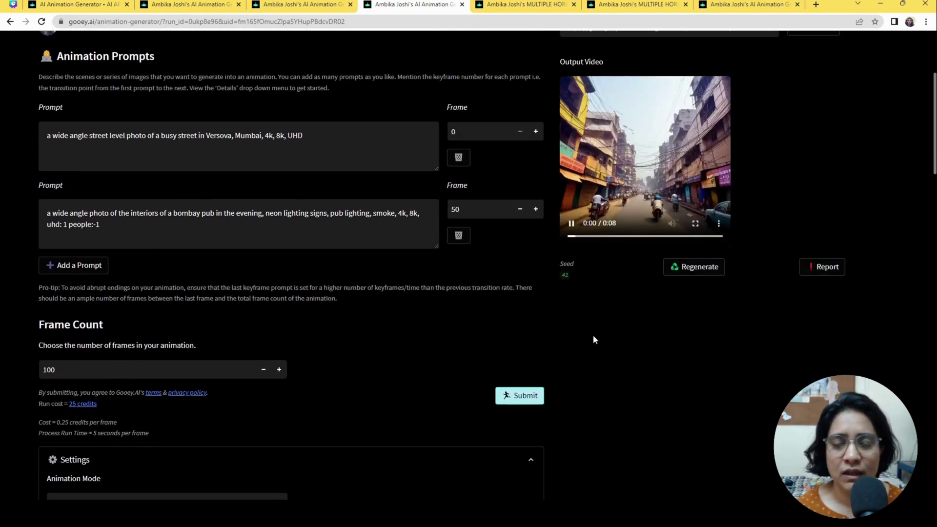
scroll(592, 335, up, 2)
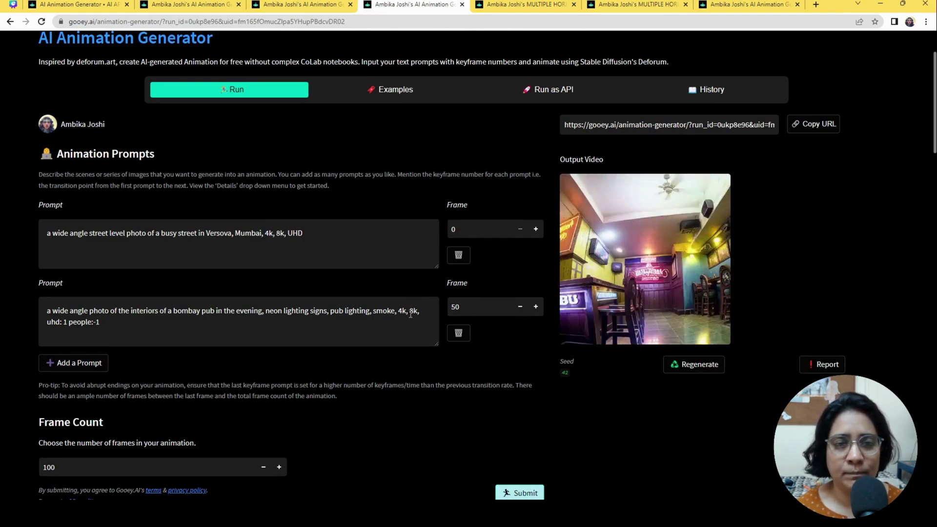
- Find the MULTIPLE HORIZONTAL PAN SETTINGS run with the Warsaw prompt among the open runs and rewind its output video to the start
click(520, 5)
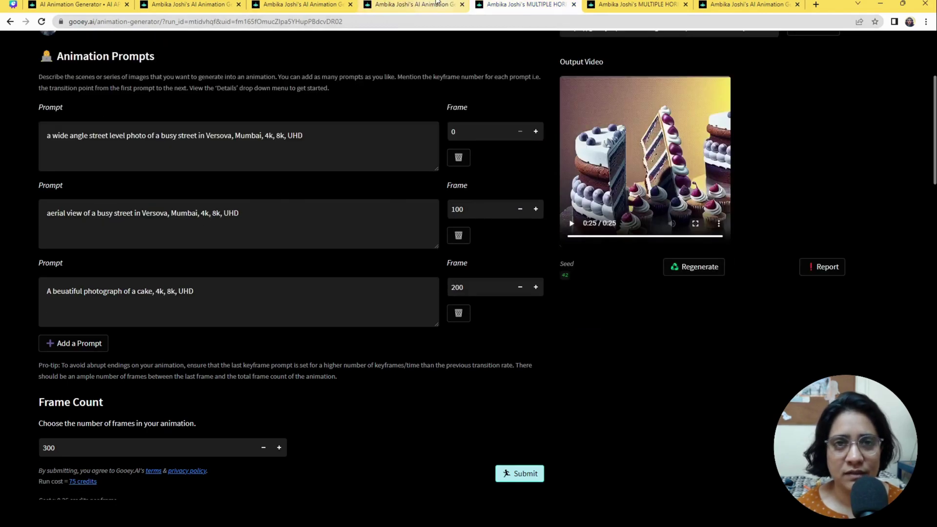
click(410, 4)
click(300, 4)
click(197, 4)
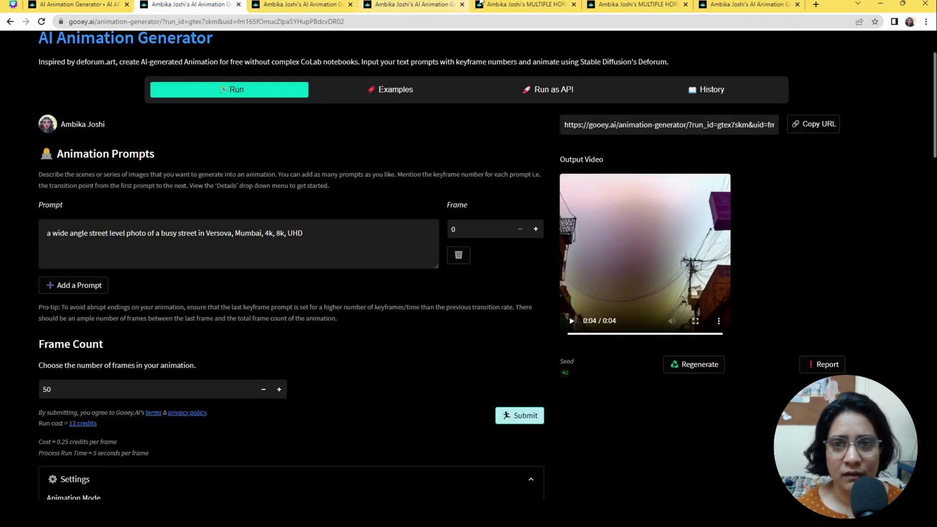
click(634, 5)
click(633, 303)
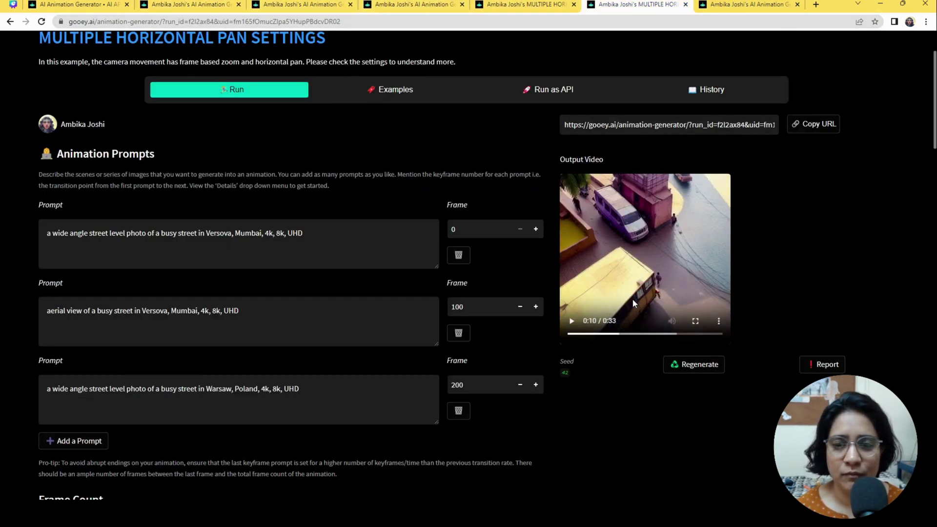
drag(595, 336, 565, 335)
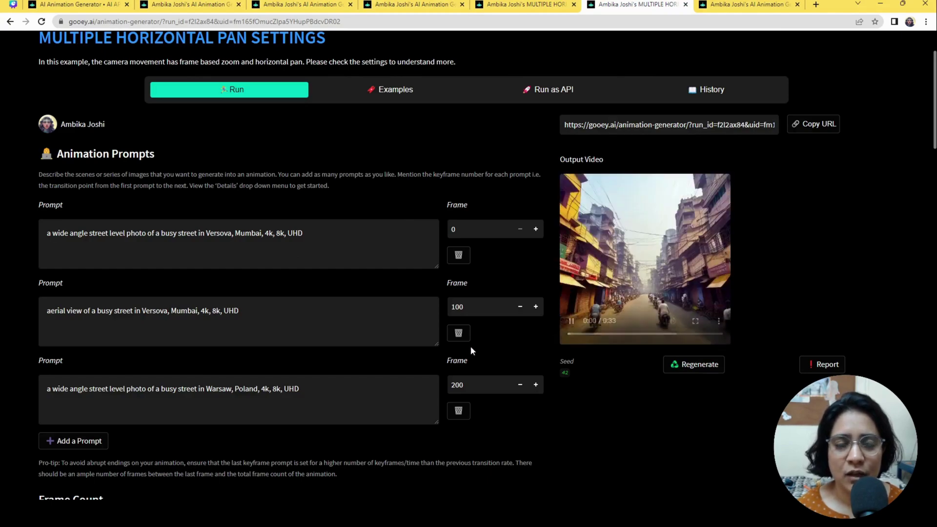
click(569, 335)
- Review the run's prompts and frame count, and highlight its Horizontal Pan keyframes from frame 100 onward
scroll(367, 322, down, 2)
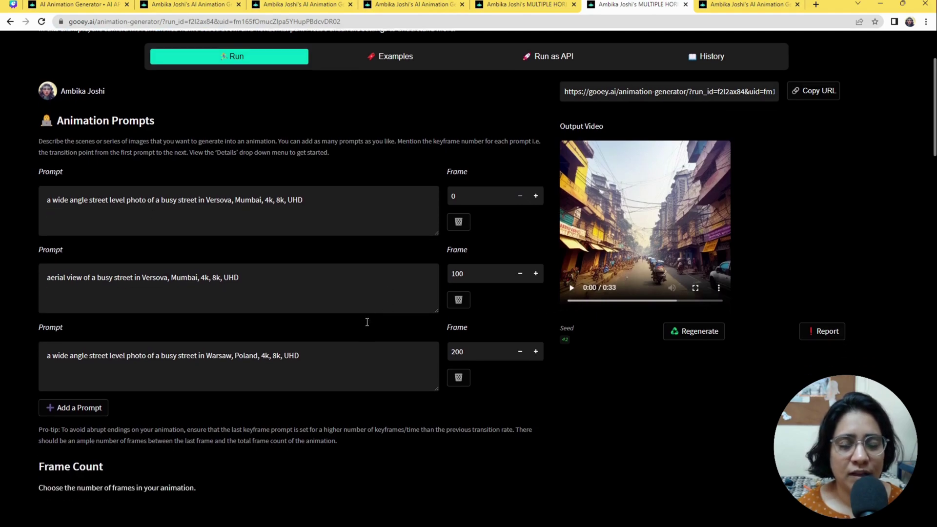
scroll(420, 312, down, 5)
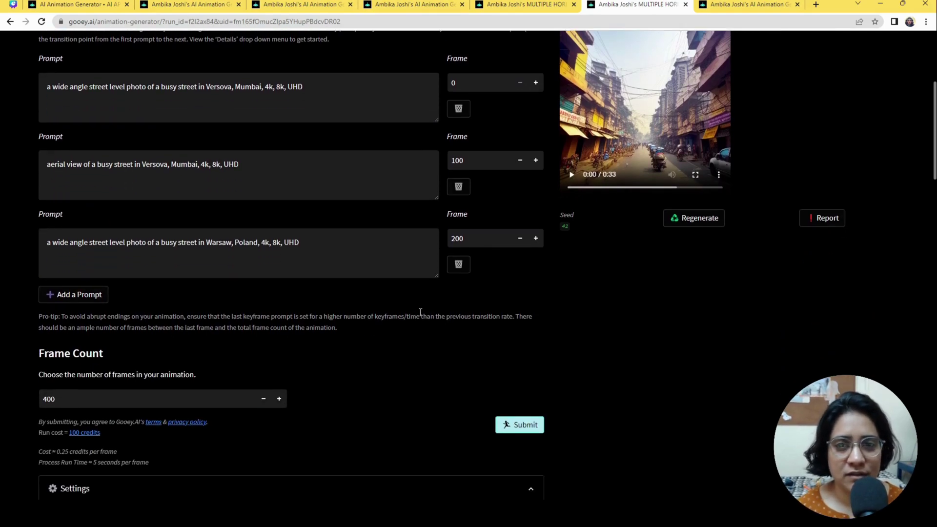
scroll(420, 311, down, 3)
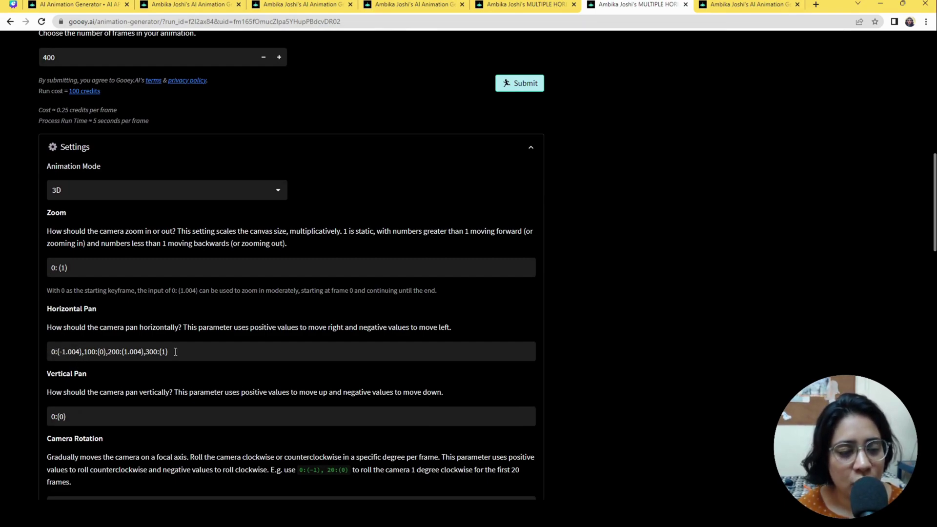
drag(175, 351, 84, 351)
click(86, 352)
- Check the rotation settings, and highlight frame numbers 100, 200 and 300 one by one in the Horizontal Pan keyframes
scroll(92, 354, down, 2)
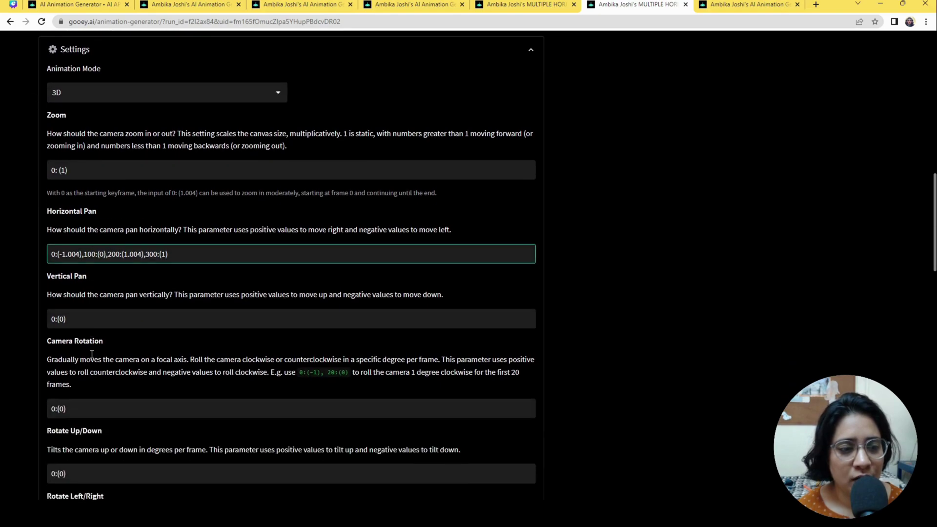
scroll(103, 300, down, 4)
scroll(104, 299, up, 2)
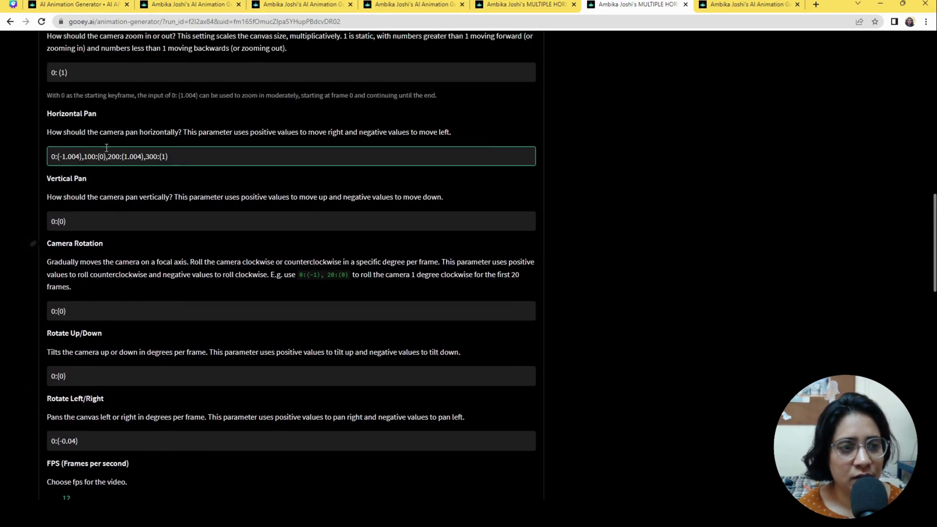
drag(107, 156, 85, 156)
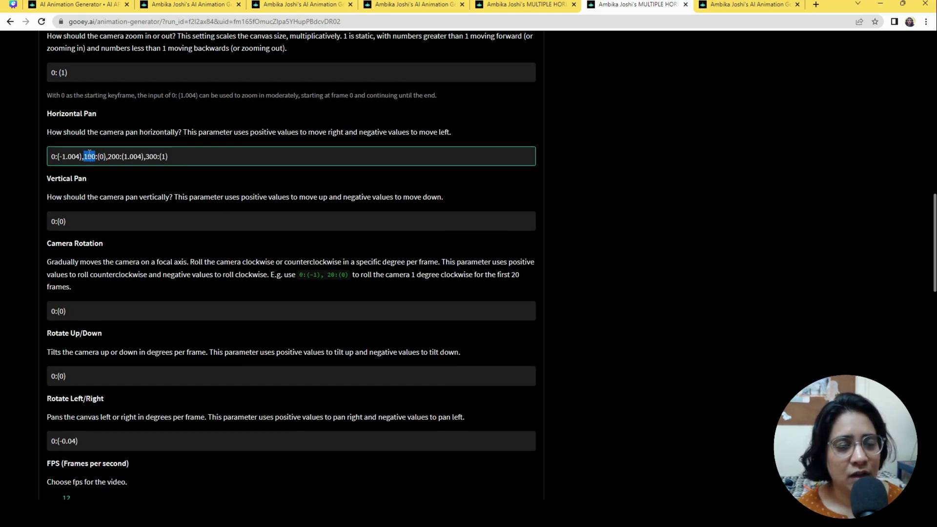
drag(108, 156, 119, 156)
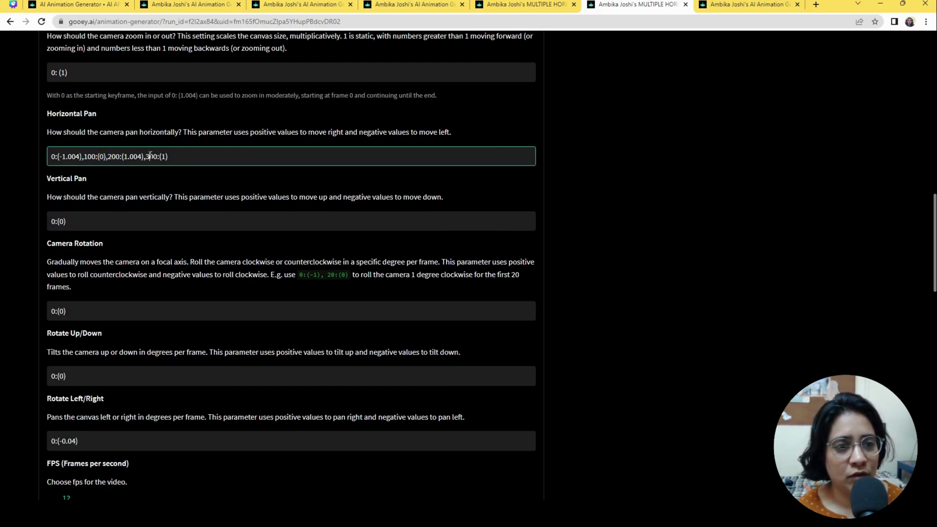
double_click(151, 156)
- Highlight the Rotate Left/Right heading and its keyframe value 0:(-0.04)
scroll(164, 238, down, 1)
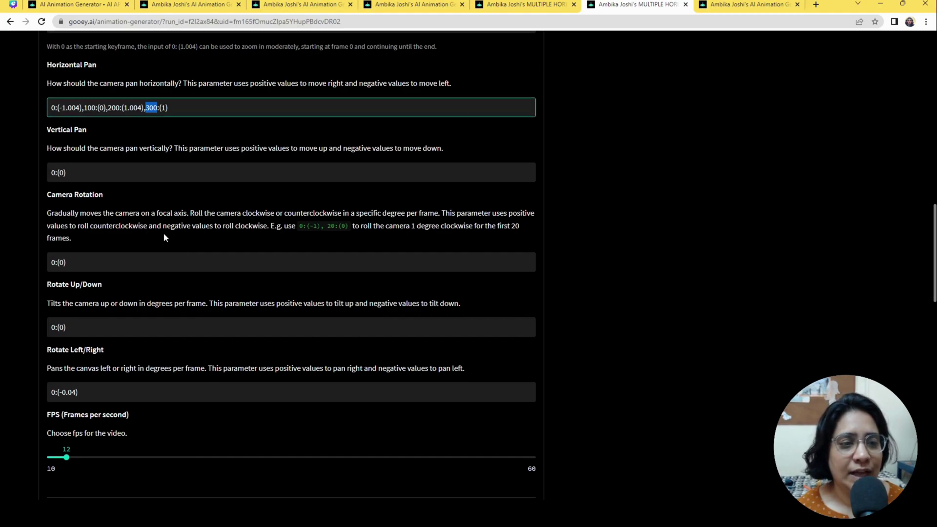
scroll(139, 288, down, 2)
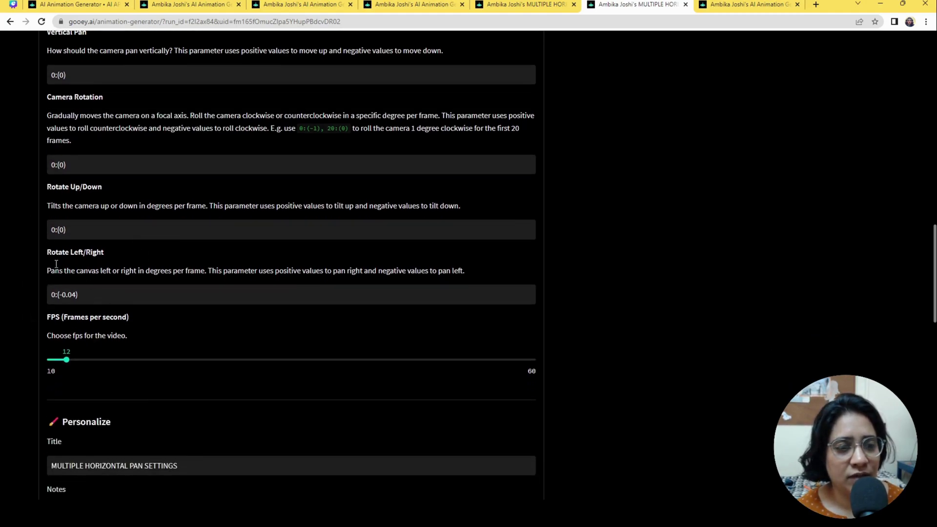
drag(45, 253, 110, 256)
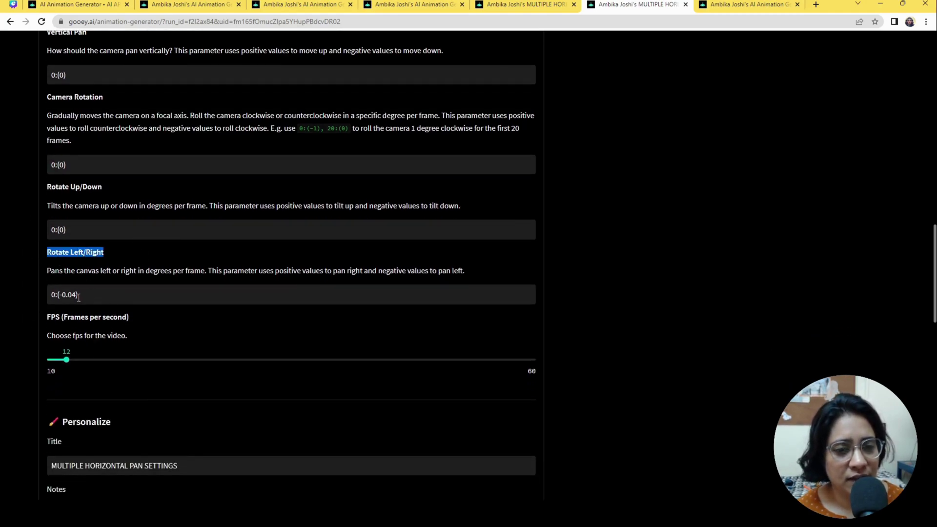
drag(78, 296, 51, 294)
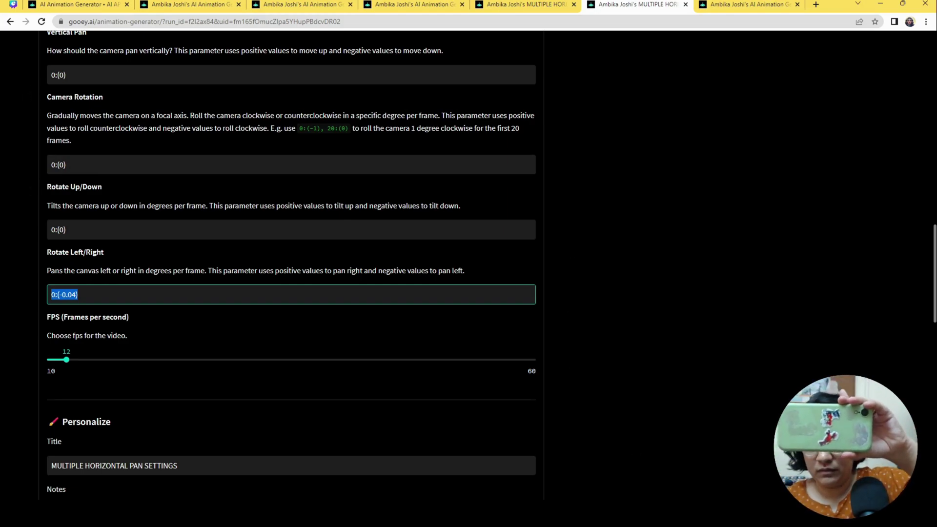
key(alt+Tab)
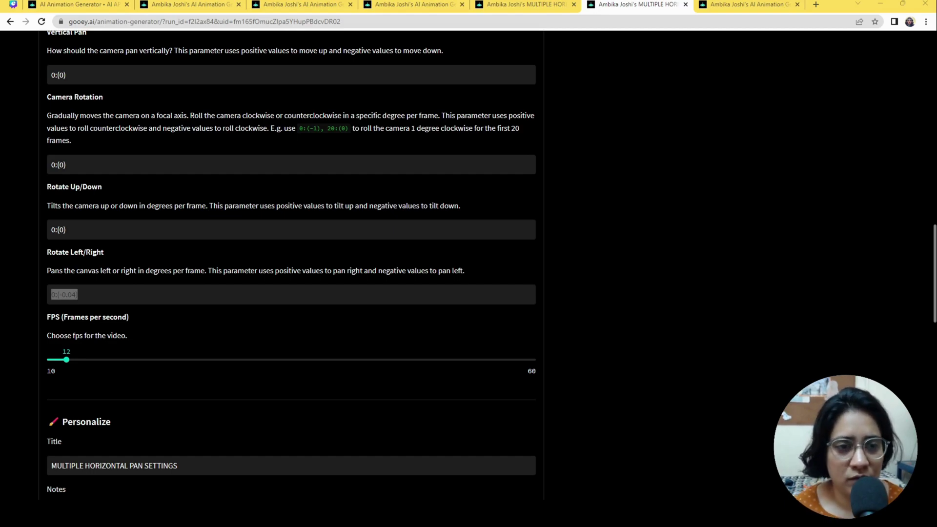
key(alt+Tab)
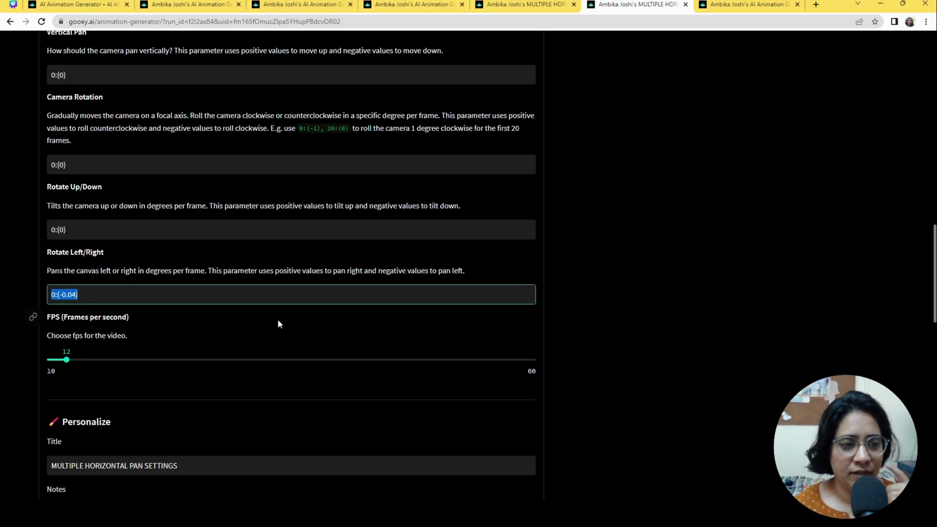
click(5, 346)
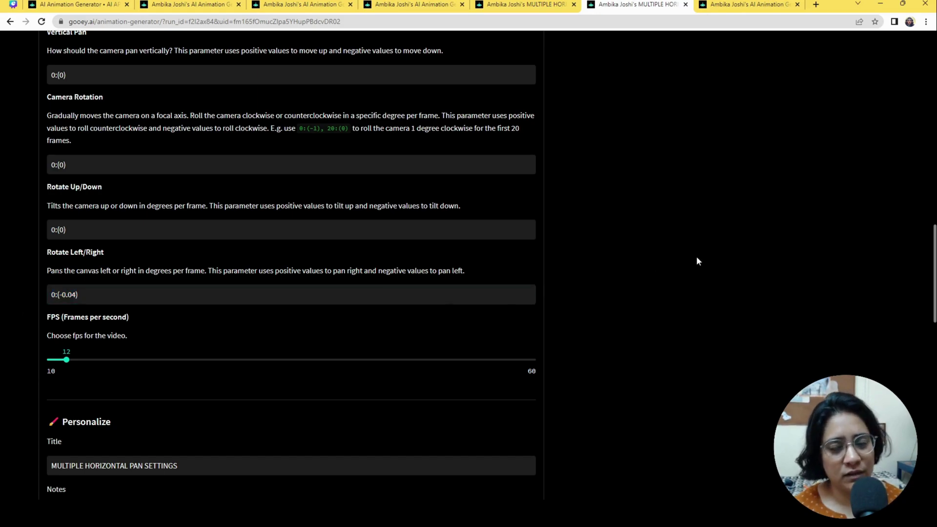
- Highlight the frame 0 Horizontal Pan keyframe and compare it with the frame numbers of the three prompts
scroll(537, 320, up, 7)
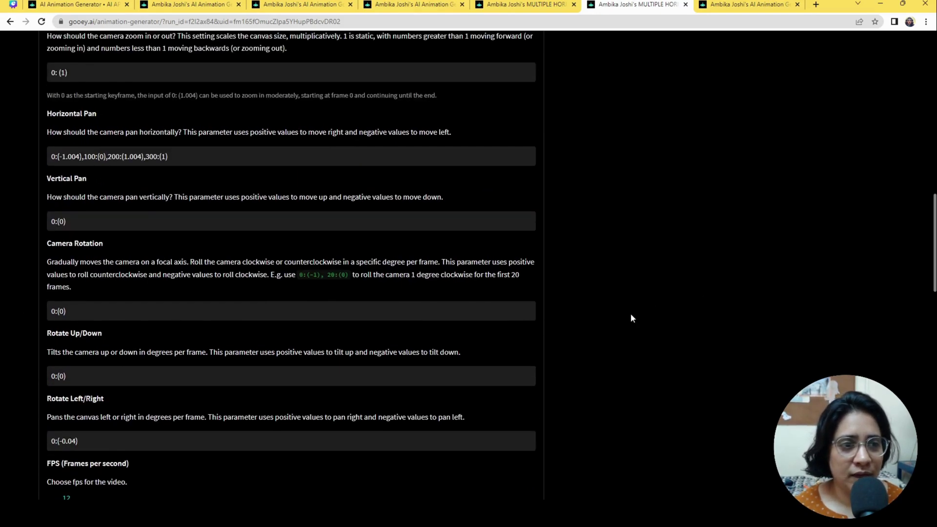
scroll(86, 361, up, 2)
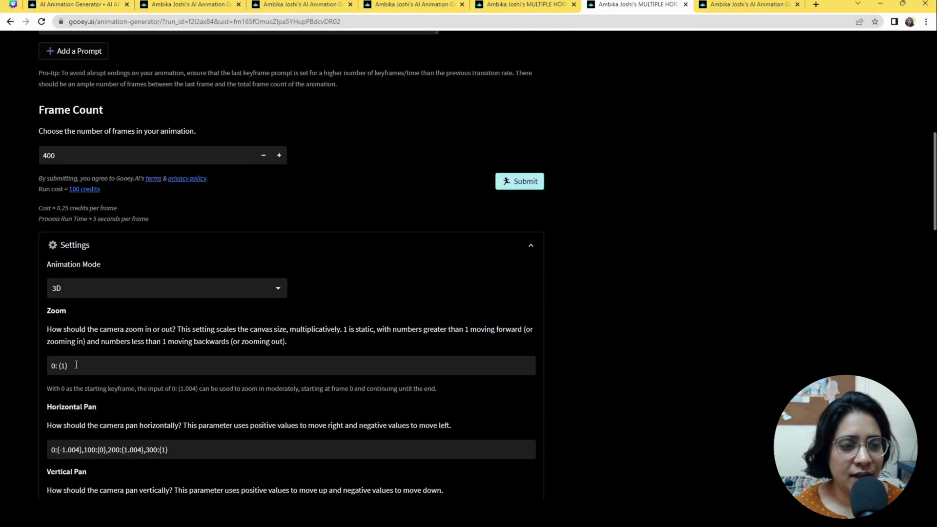
drag(83, 449, 50, 449)
scroll(187, 292, up, 4)
scroll(187, 292, up, 3)
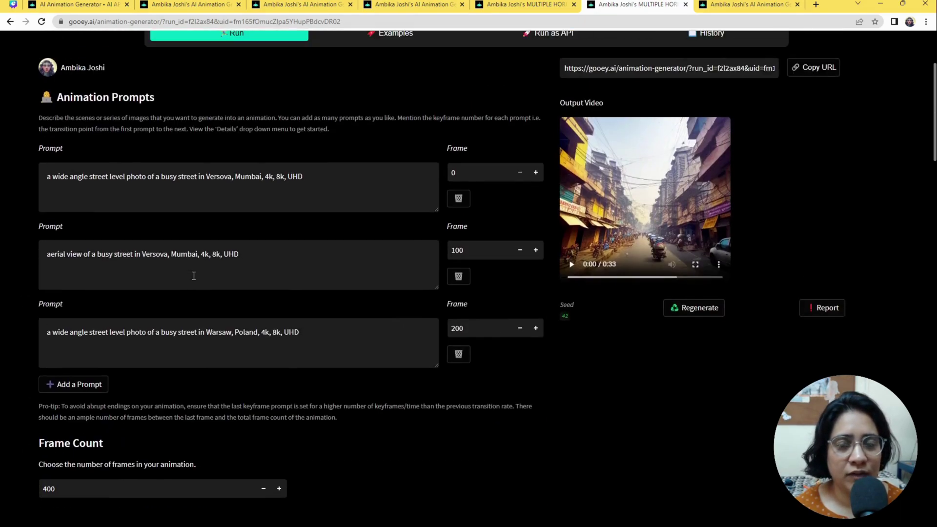
scroll(540, 214, down, 9)
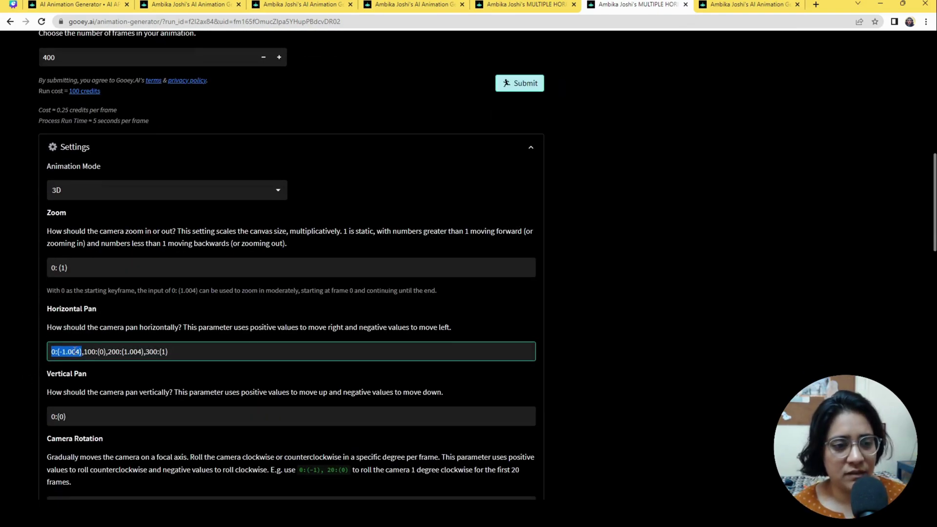
- Highlight the frame 100 value and the 200:(1.004) keyframe in Horizontal Pan, checking them against the highlighted Warsaw street prompt
drag(104, 353, 96, 353)
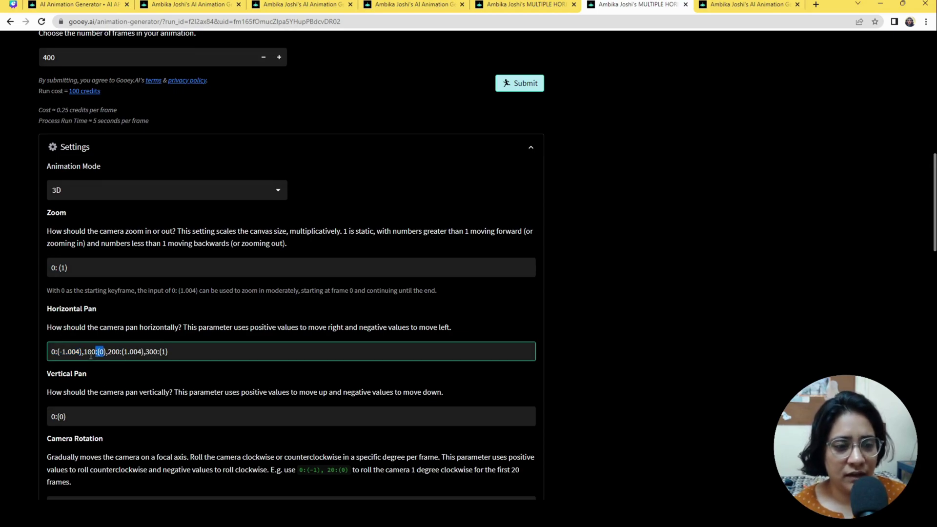
scroll(283, 252, up, 7)
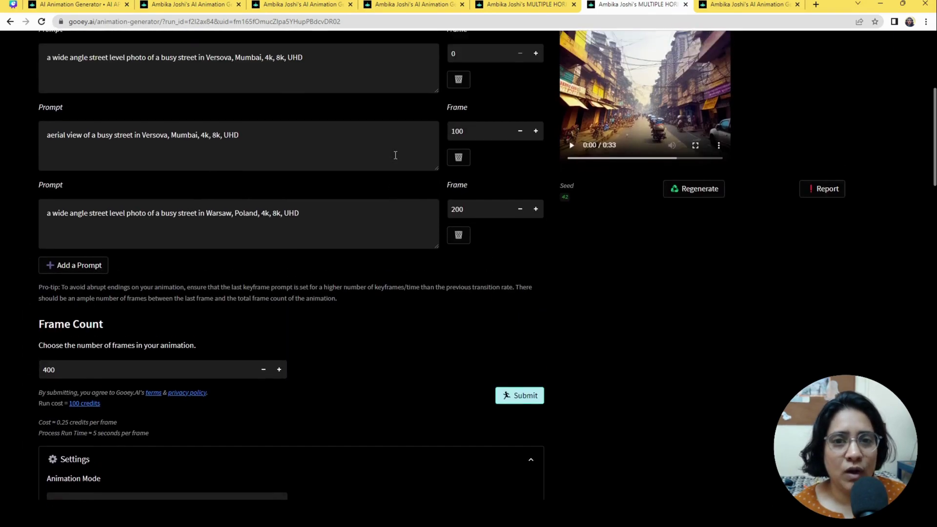
drag(71, 242, 307, 242)
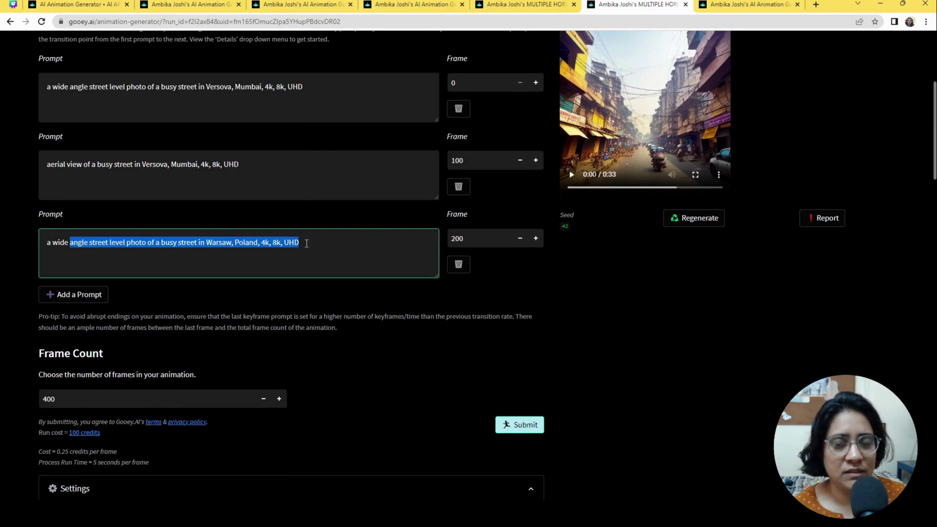
scroll(135, 404, down, 7)
drag(142, 351, 107, 351)
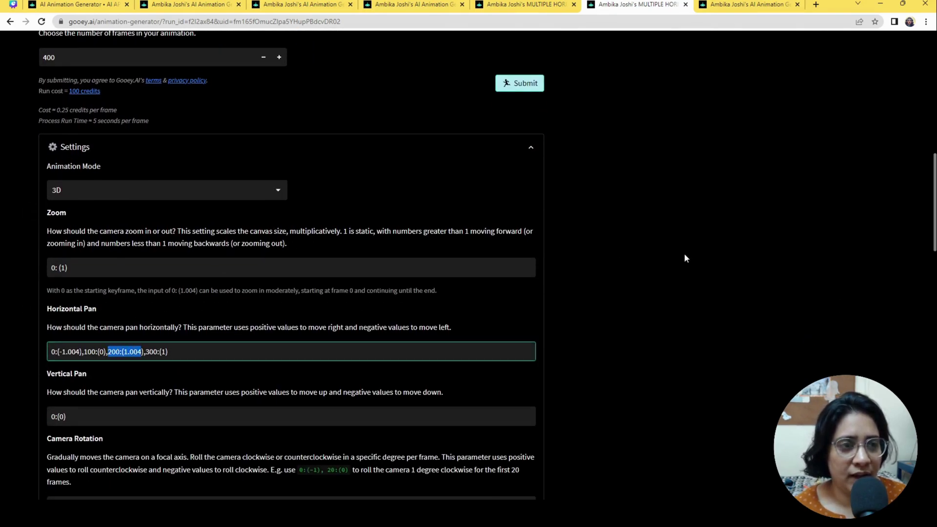
- Highlight the complete Rotate Left/Right keyframe entry 0:(-0.04)
scroll(685, 255, up, 5)
scroll(636, 258, down, 9)
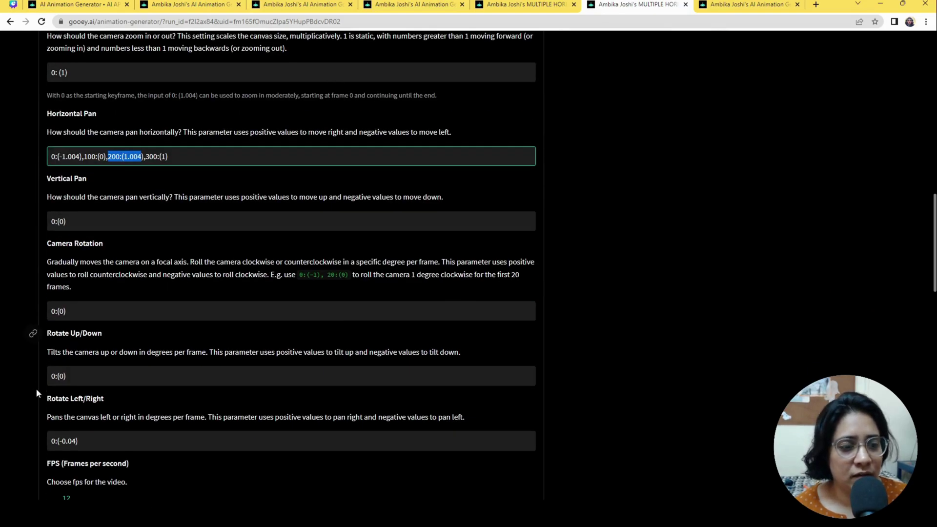
drag(77, 441, 50, 442)
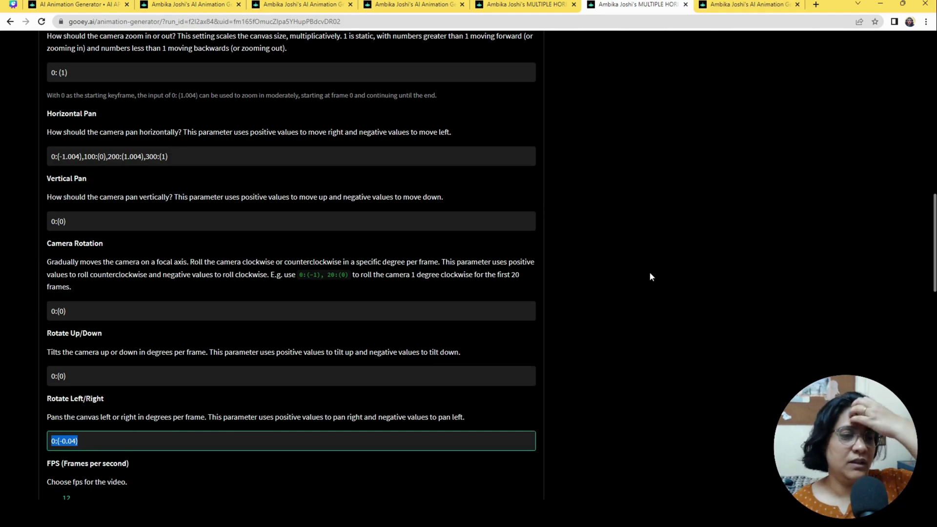
- Play the run's output video through to its end beside the three street prompts
scroll(649, 273, up, 12)
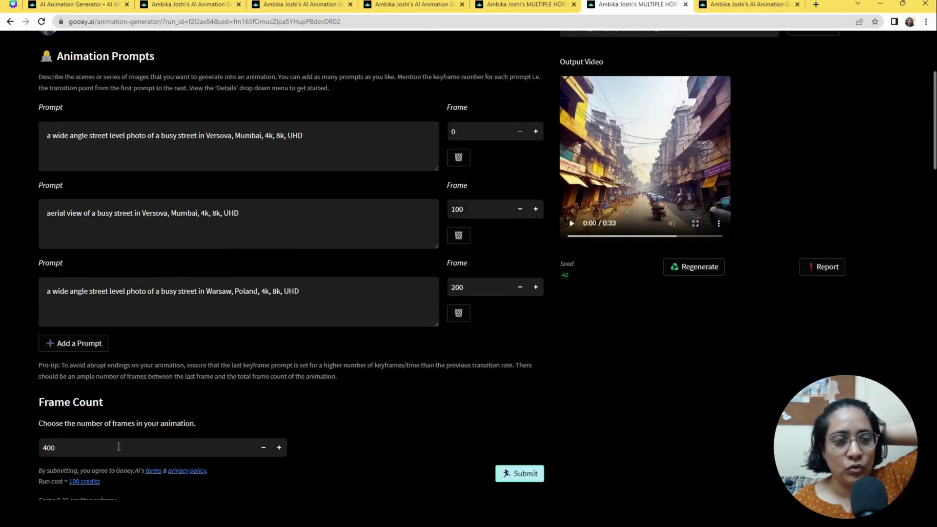
click(572, 223)
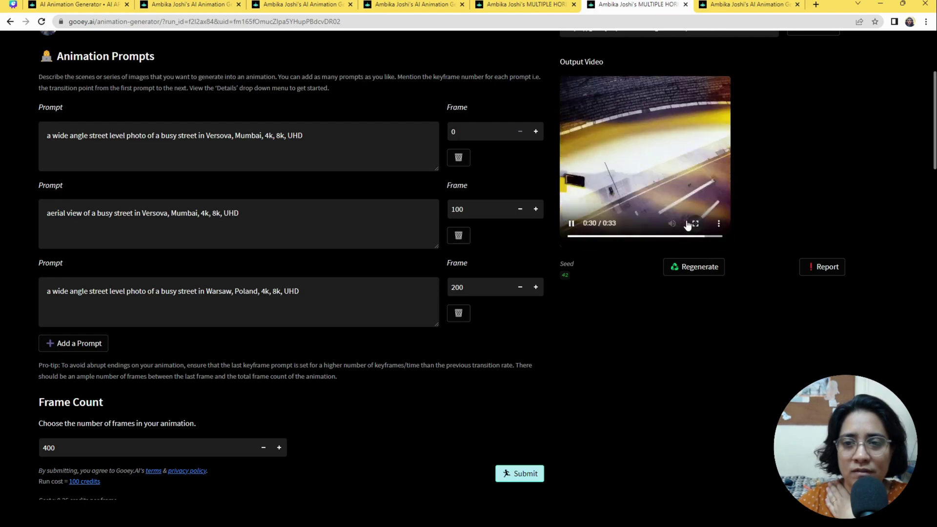
mouse_move(630, 213)
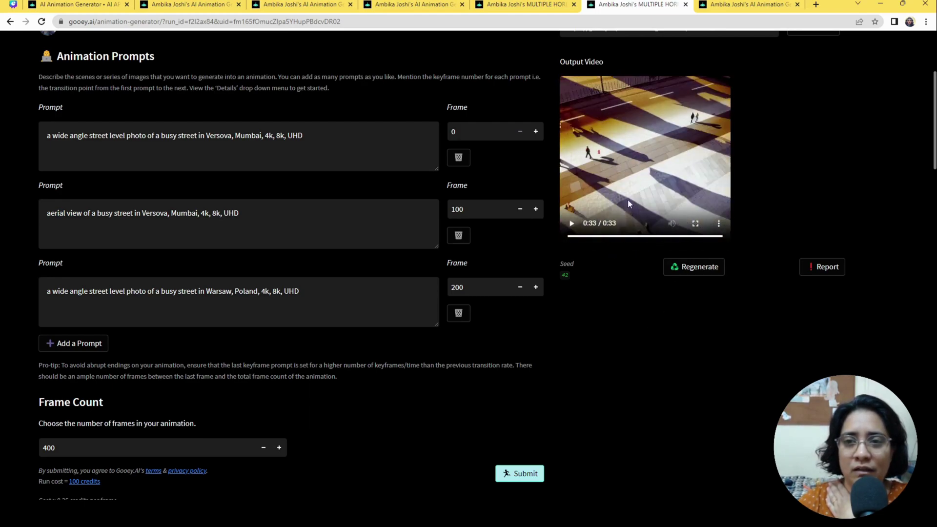
- Highlight the Warsaw prompt's frame number 200 and the 300:(1) keyframe in Horizontal Pan
scroll(545, 227, down, 1)
drag(467, 236, 453, 238)
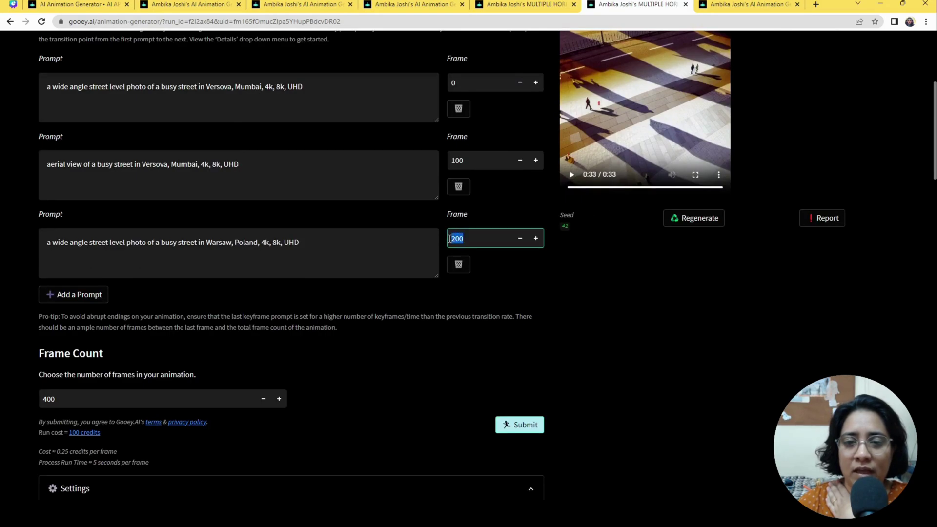
scroll(466, 237, down, 12)
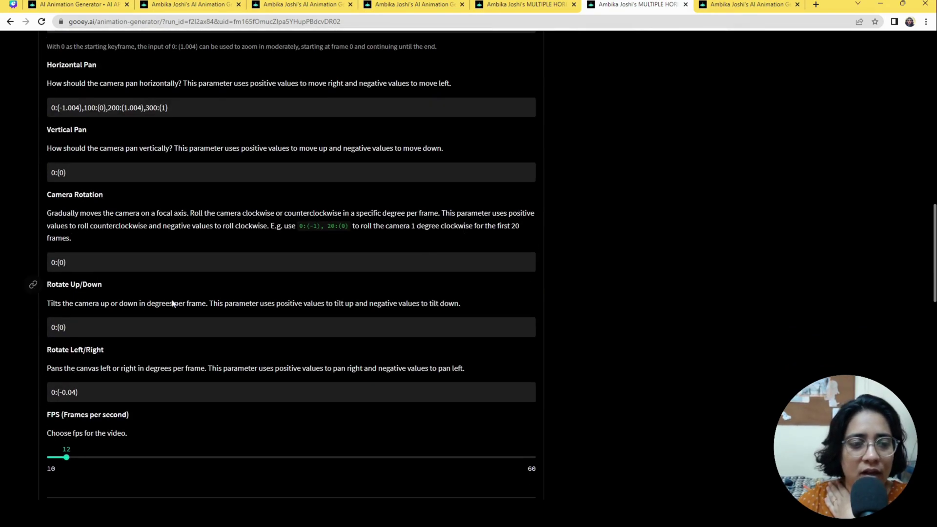
drag(168, 108, 147, 106)
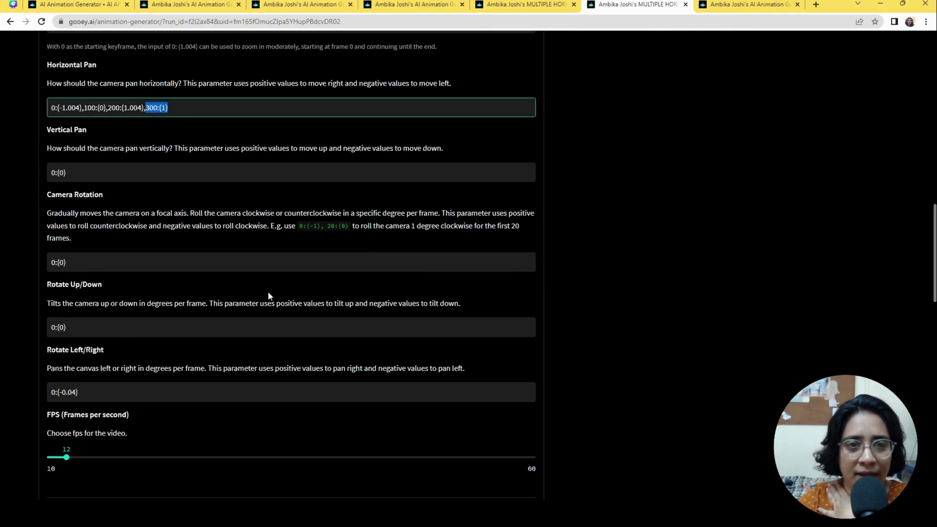
- Review the run's prompts, camera settings, FPS, title and notes, and return to the heading of the example page
scroll(544, 209, up, 15)
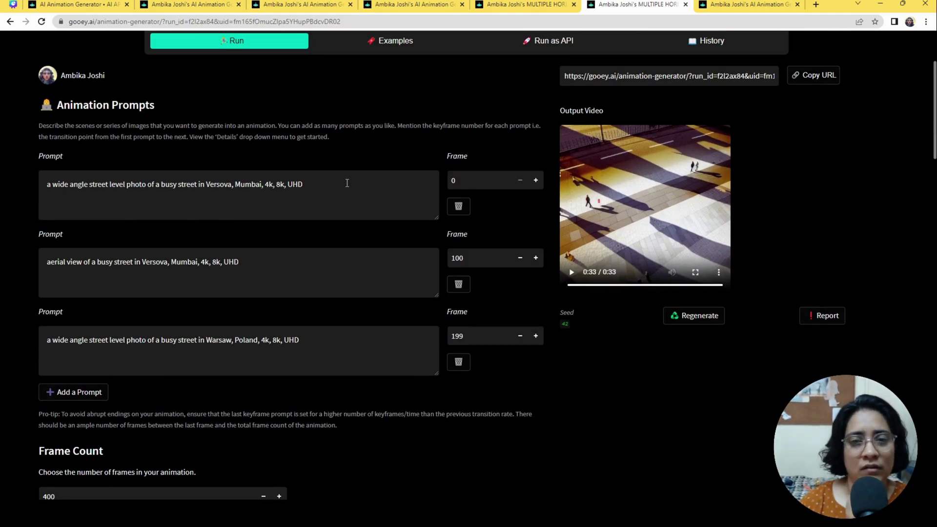
scroll(346, 183, down, 15)
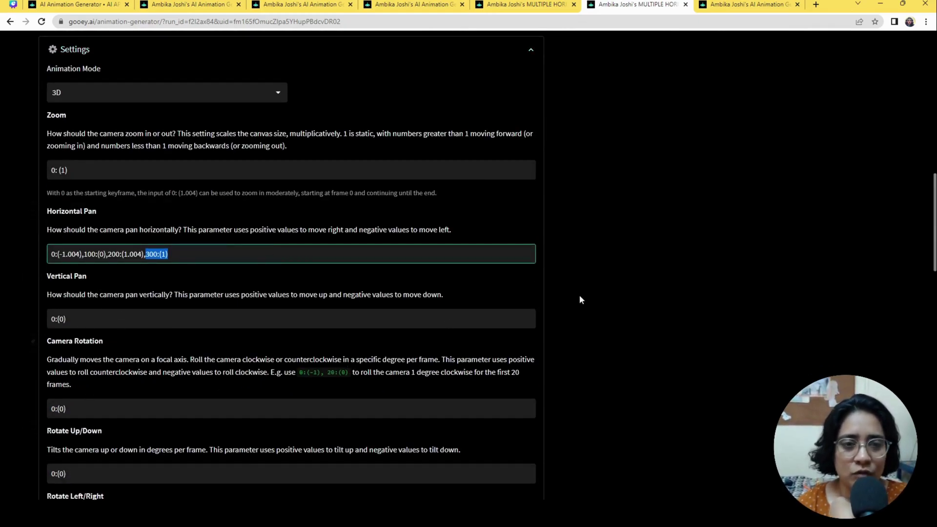
scroll(495, 258, up, 2)
scroll(495, 259, down, 14)
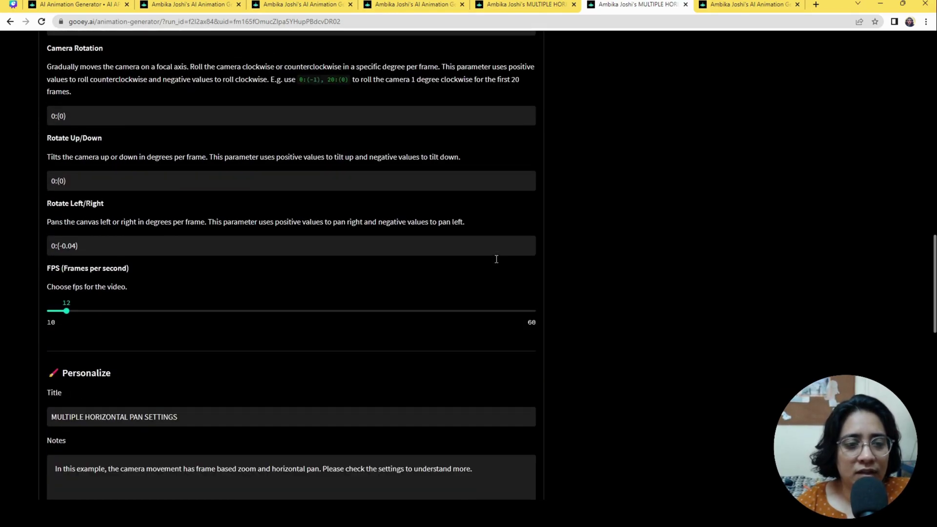
scroll(597, 274, down, 7)
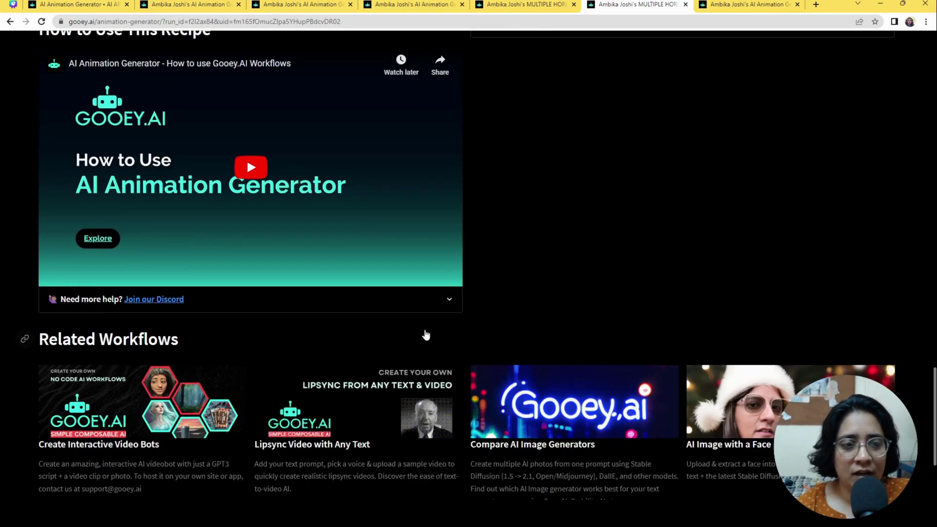
scroll(578, 288, up, 5)
scroll(637, 329, up, 15)
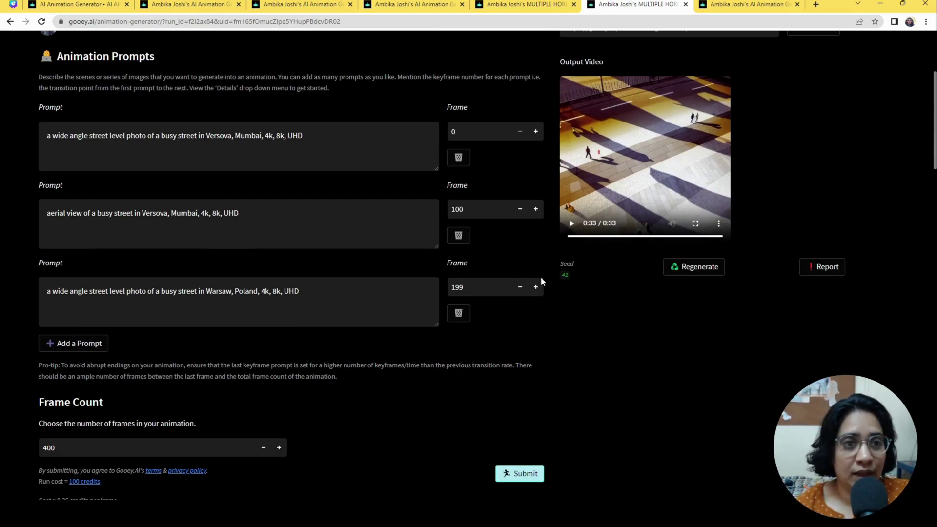
scroll(323, 214, up, 4)
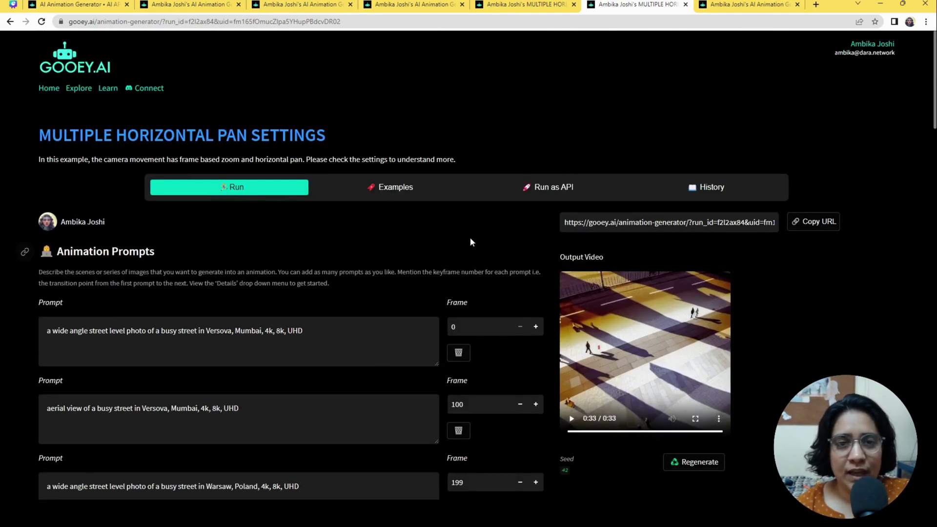